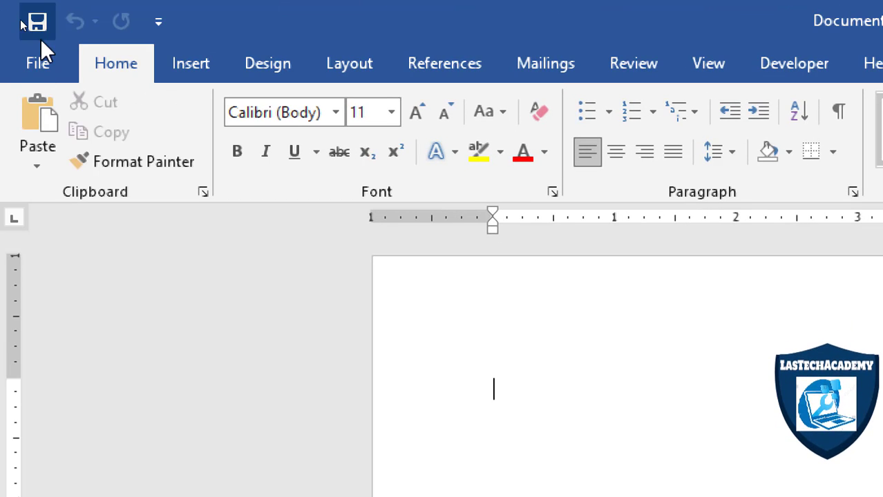
# Open the ribbon customization settings in the Word options and display the Developer tools.
pyautogui.click(38, 26)
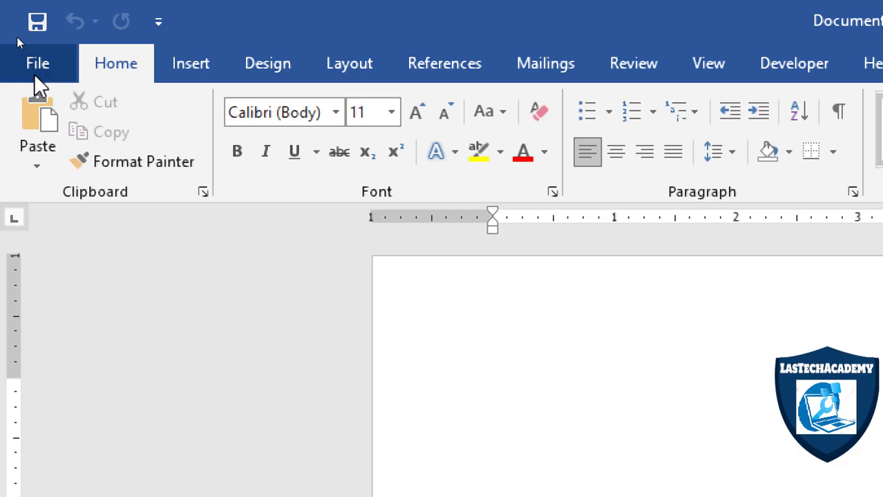
pyautogui.click(34, 72)
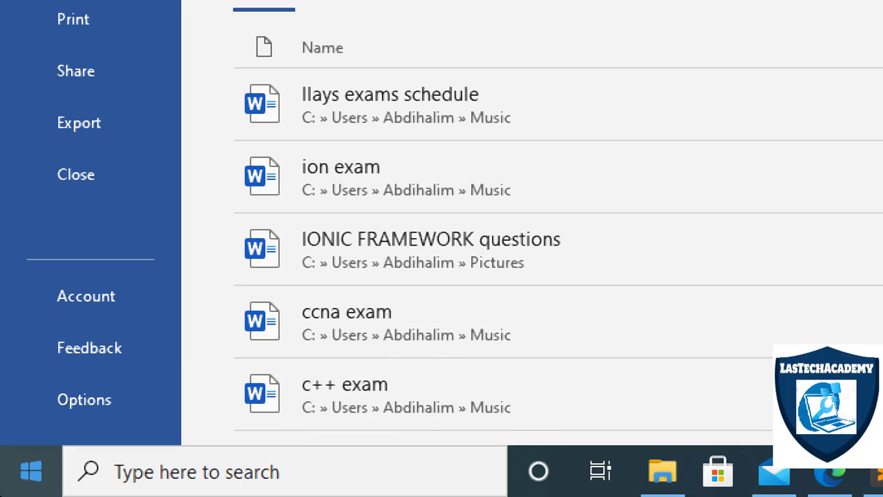
pyautogui.click(63, 399)
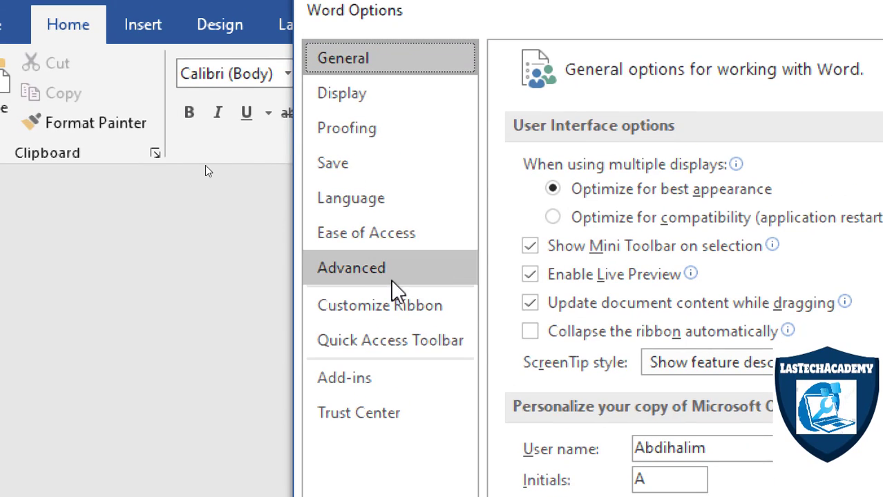
pyautogui.click(361, 276)
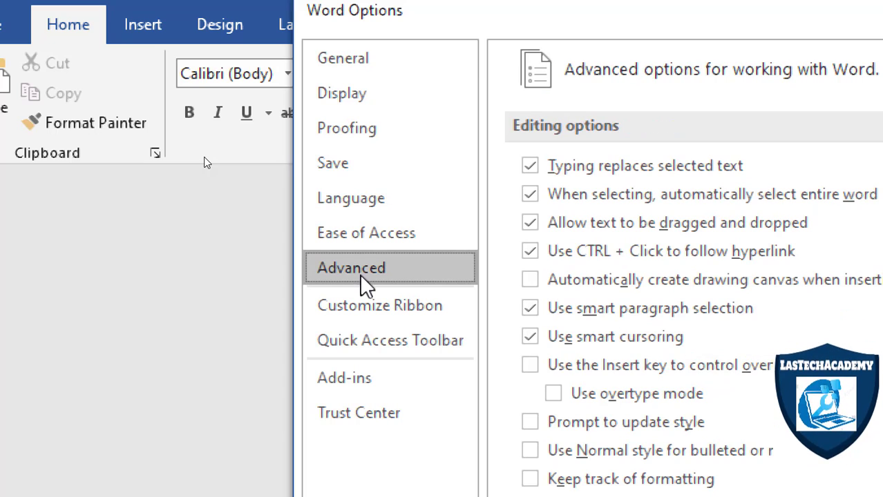
pyautogui.click(359, 312)
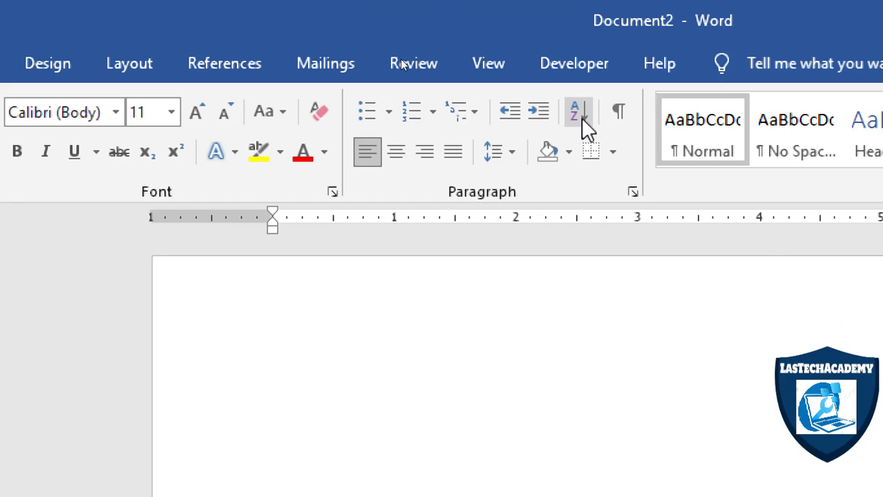
pyautogui.click(561, 68)
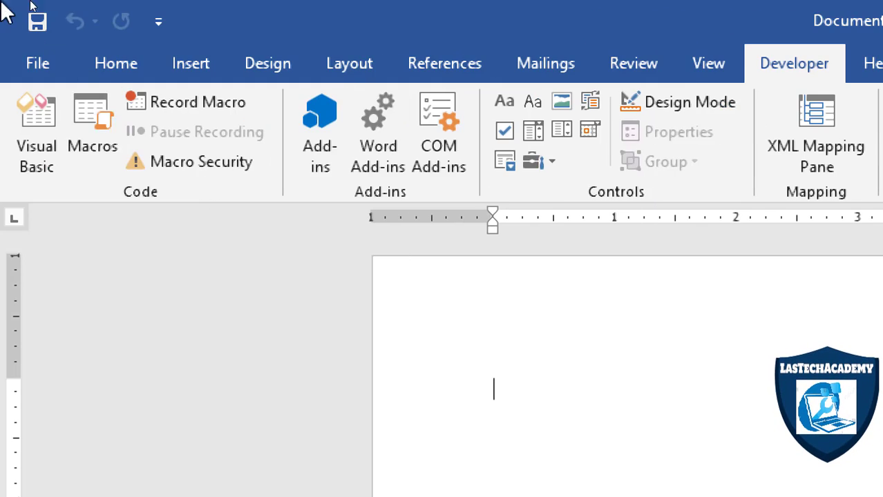
pyautogui.click(223, 68)
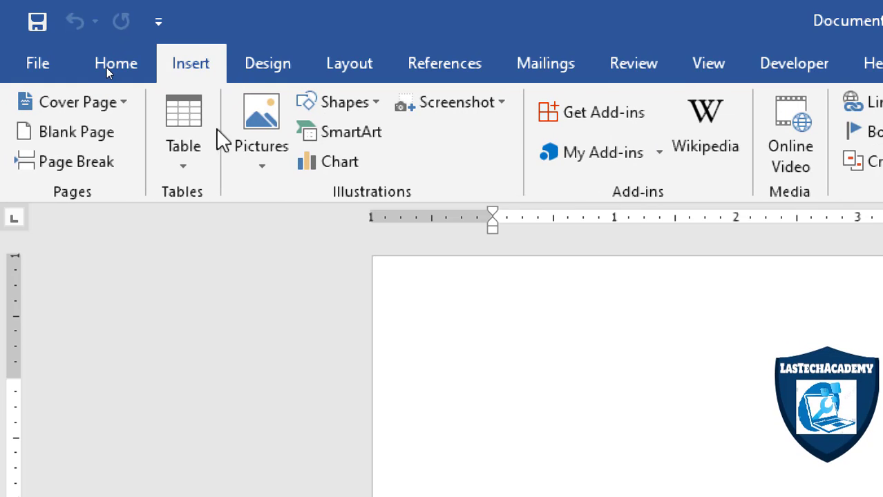
pyautogui.click(188, 164)
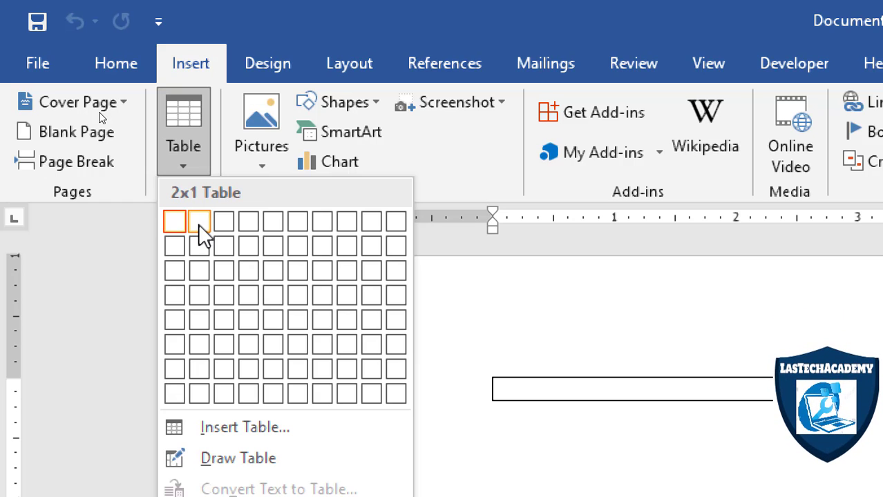
pyautogui.click(199, 223)
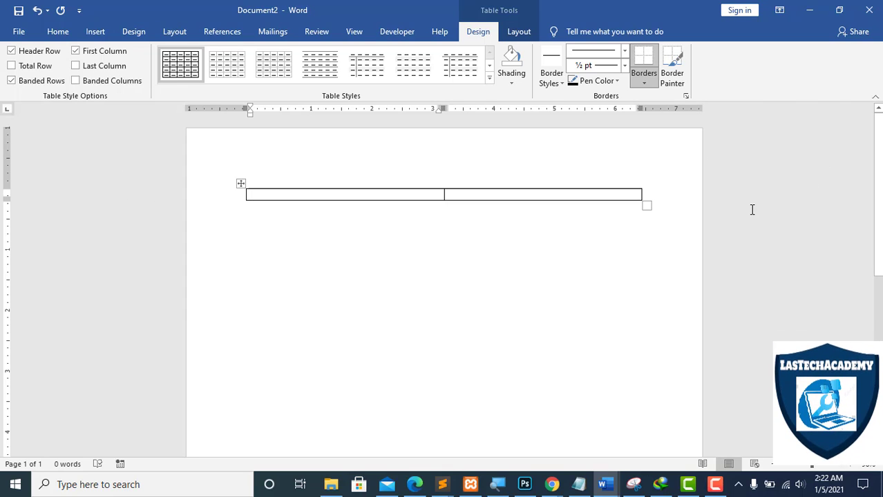
pyautogui.click(671, 199)
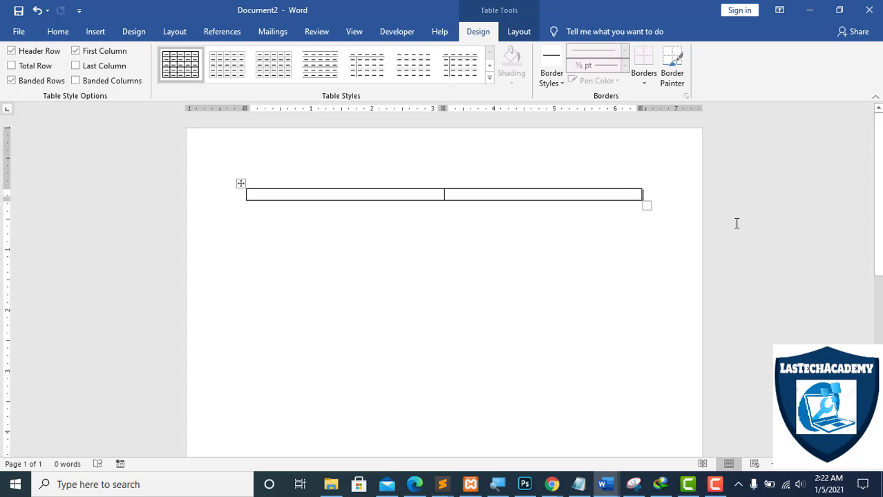
pyautogui.click(242, 183)
pyautogui.press('BackSpace')
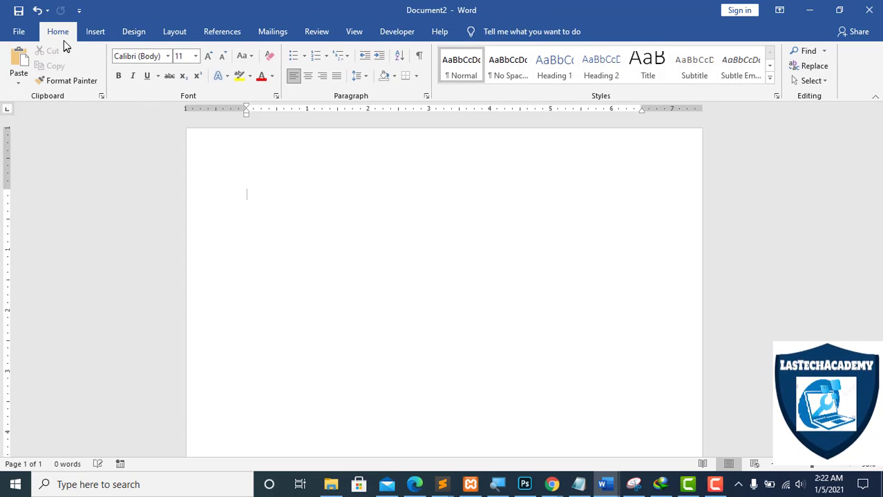
# Insert a table with two columns and five rows in the empty document.
pyautogui.click(95, 31)
pyautogui.click(91, 68)
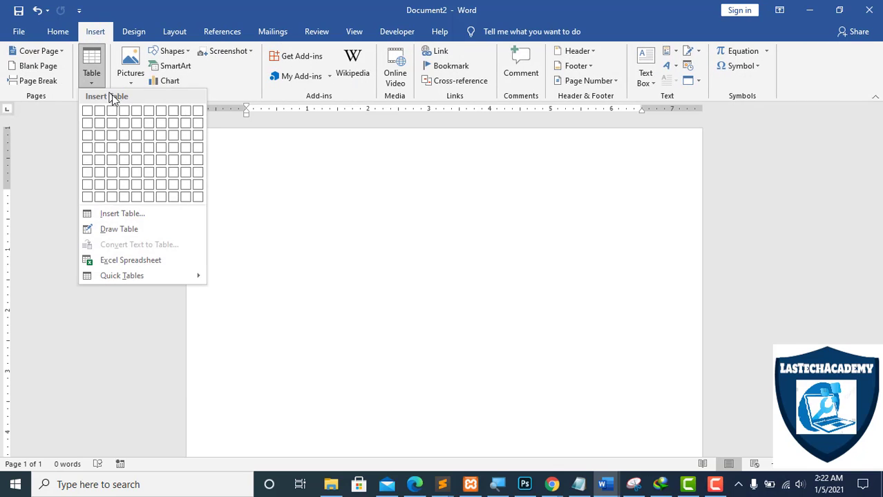
pyautogui.rightClick(103, 156)
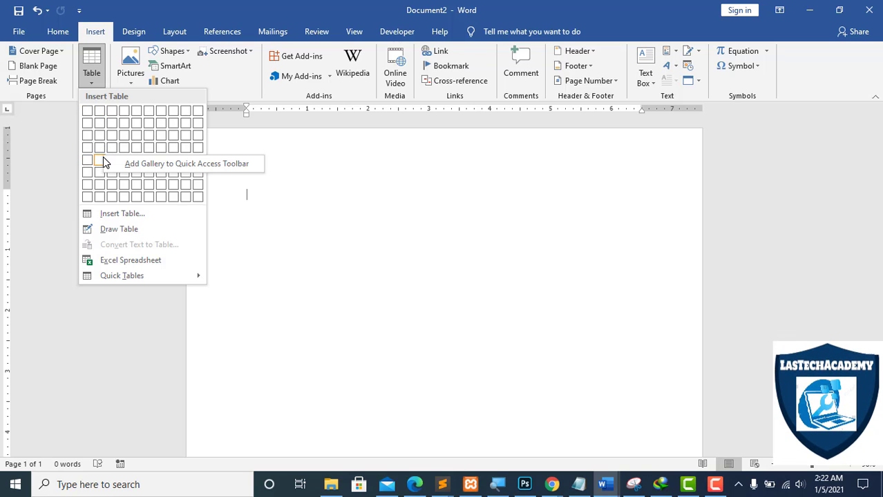
pyautogui.click(101, 160)
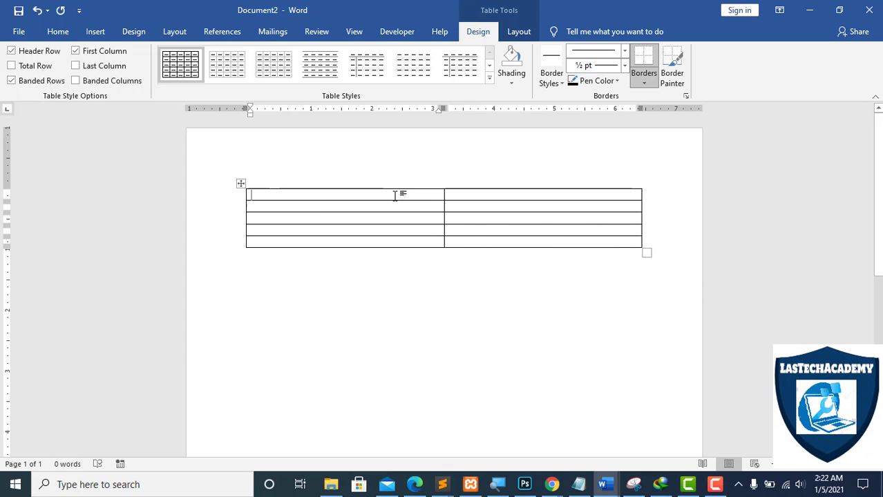
# Label the first two rows of the table's left column "Name:" and "Tel:", dismissing the download manager warning.
pyautogui.write('Name')
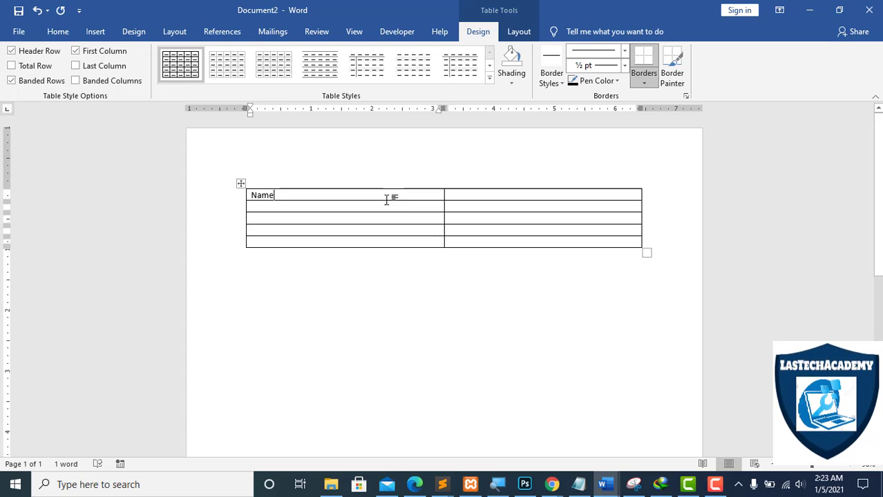
pyautogui.write(':')
pyautogui.click(252, 206)
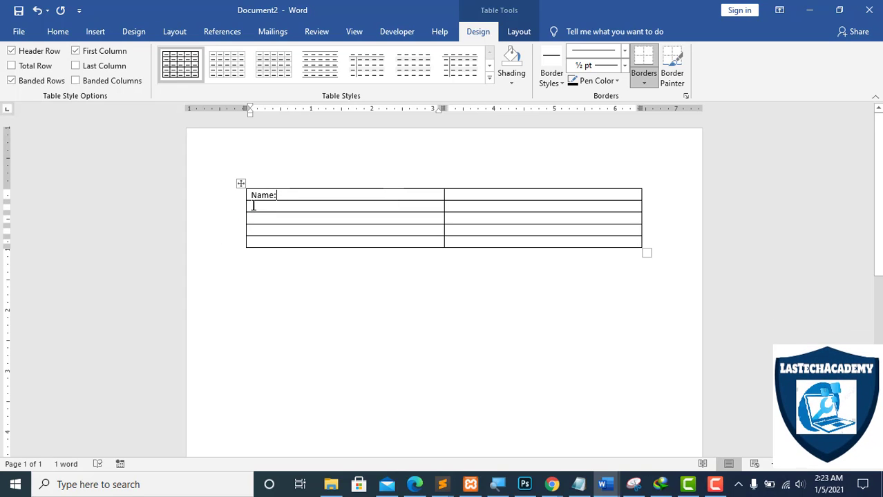
pyautogui.write('Te')
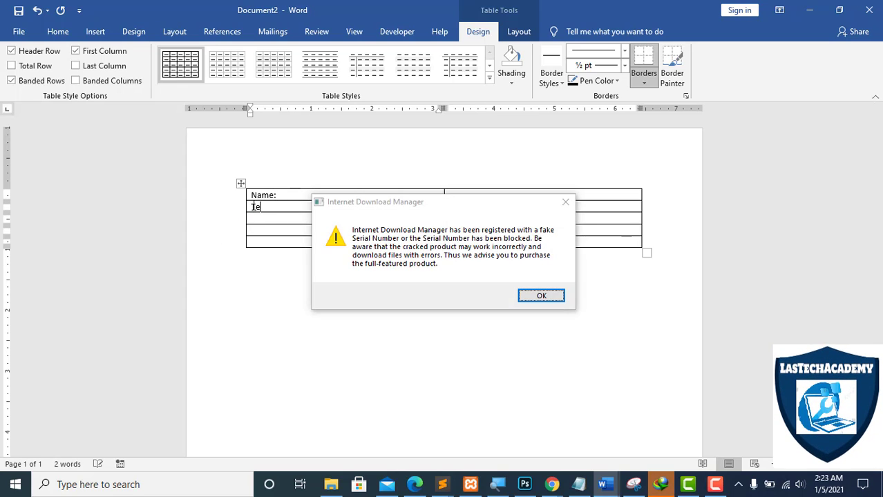
pyautogui.write('l')
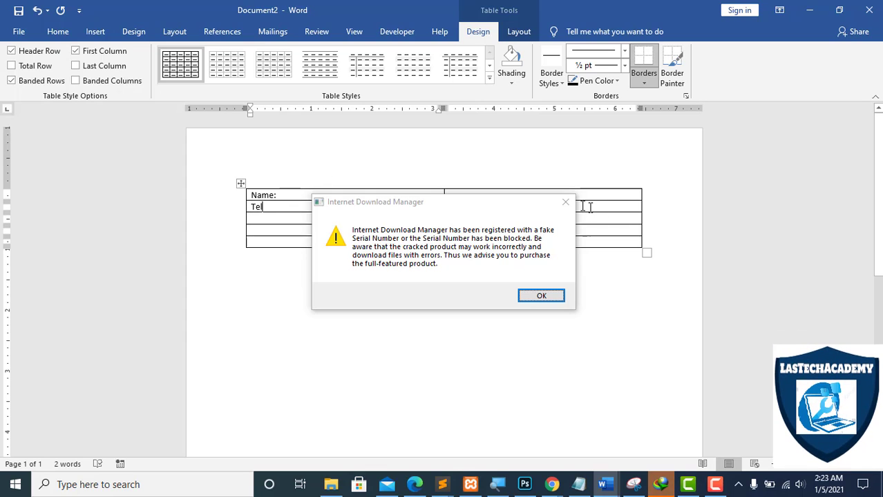
pyautogui.click(566, 203)
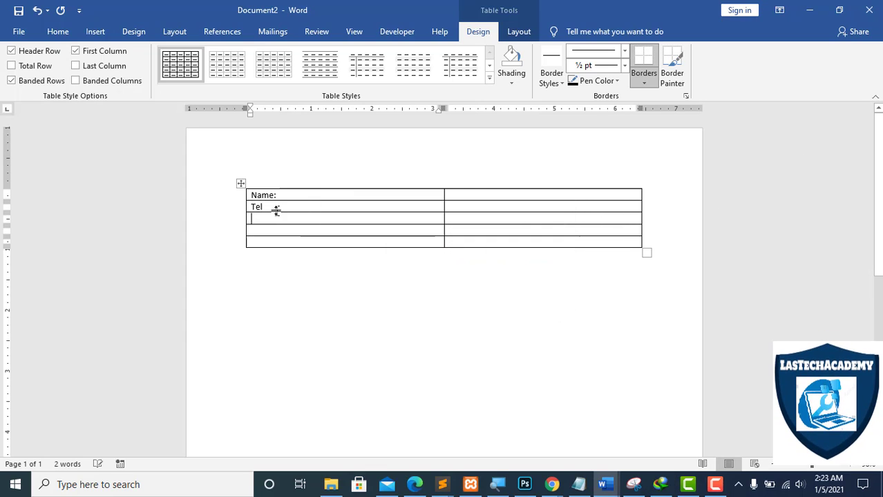
pyautogui.write(':')
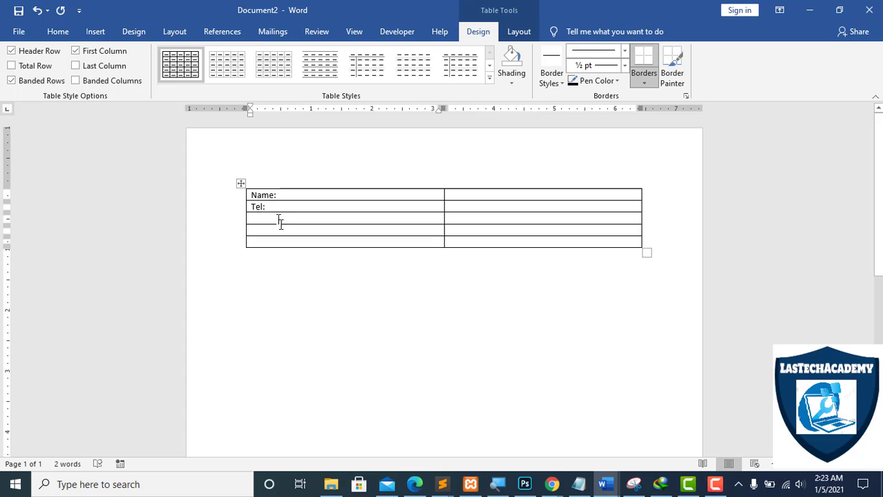
# Label the third and fourth rows of the table's left column "City:" and "Region :".
pyautogui.click(287, 219)
pyautogui.write('City')
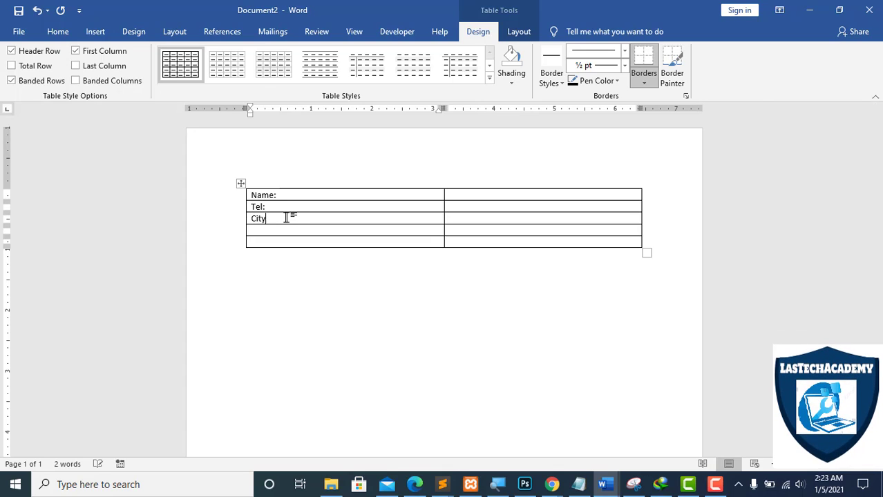
pyautogui.write(':')
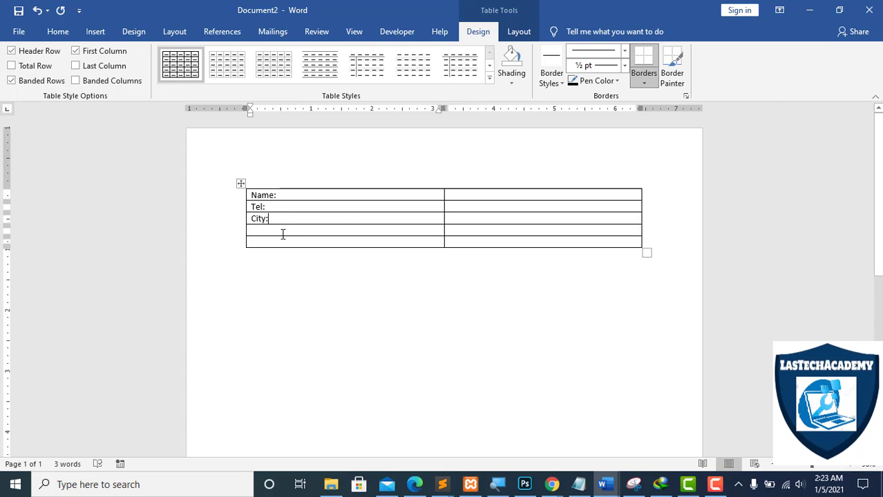
pyautogui.click(281, 233)
pyautogui.write('Regio')
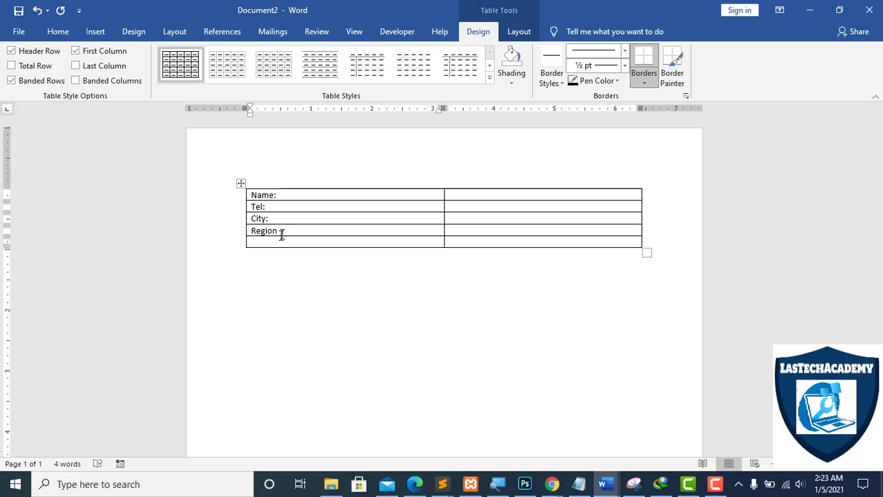
pyautogui.write('n')
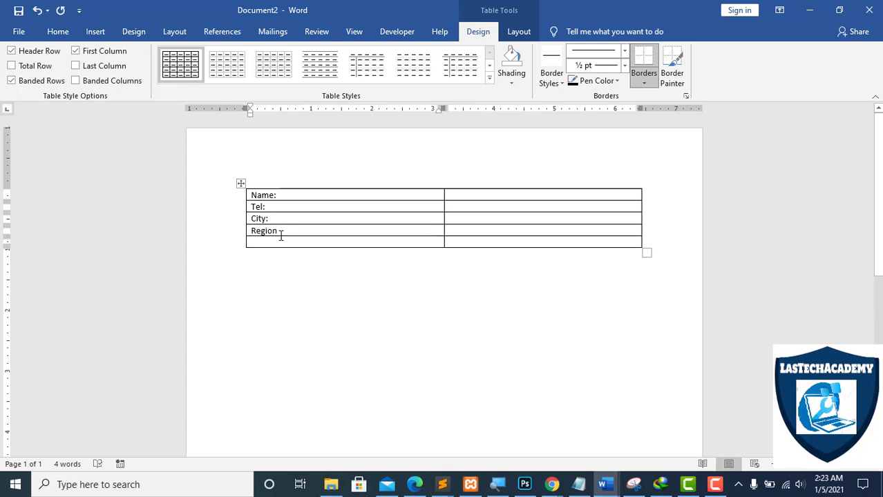
pyautogui.write(' :')
# Label the fifth row of the table's left column "University:".
pyautogui.click(275, 240)
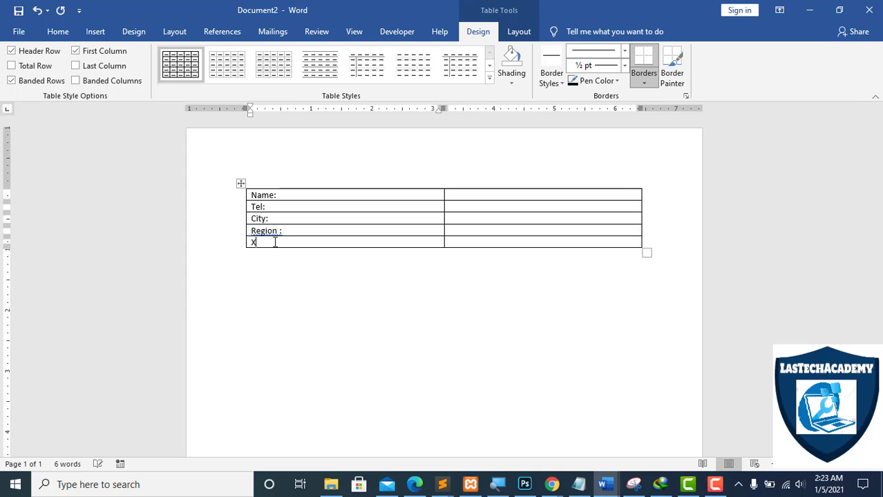
pyautogui.click(232, 247)
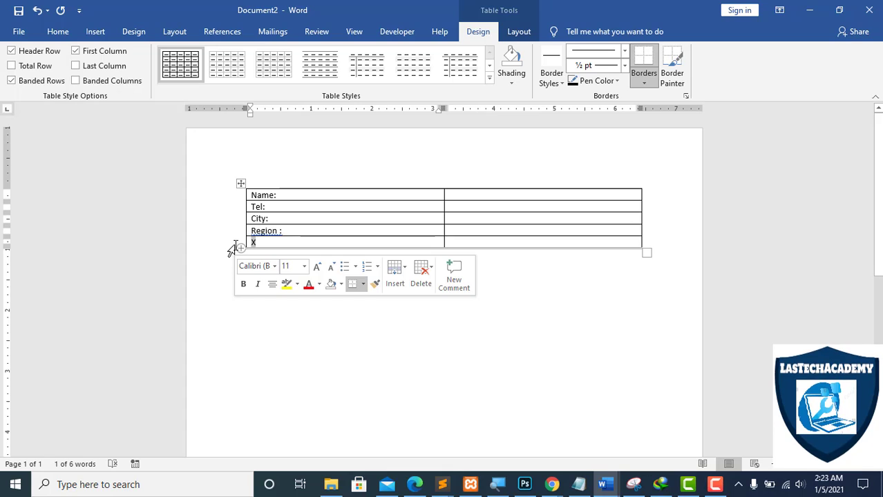
pyautogui.write('University:')
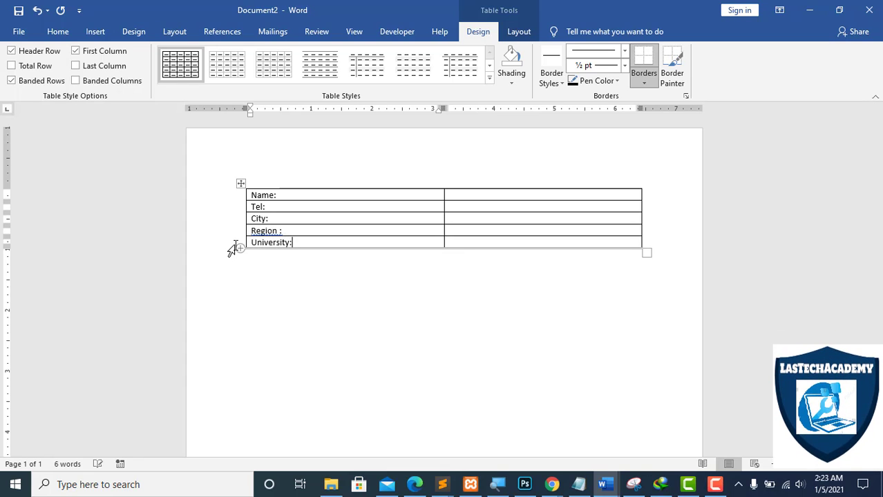
# Add three empty rows to the table below the University row.
pyautogui.click(671, 242)
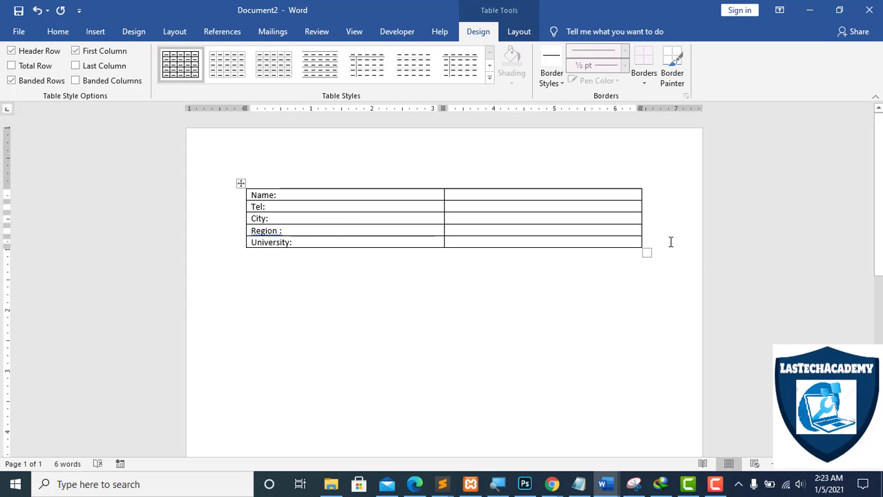
pyautogui.press('Return')
pyautogui.press('Return')
pyautogui.press('Return')
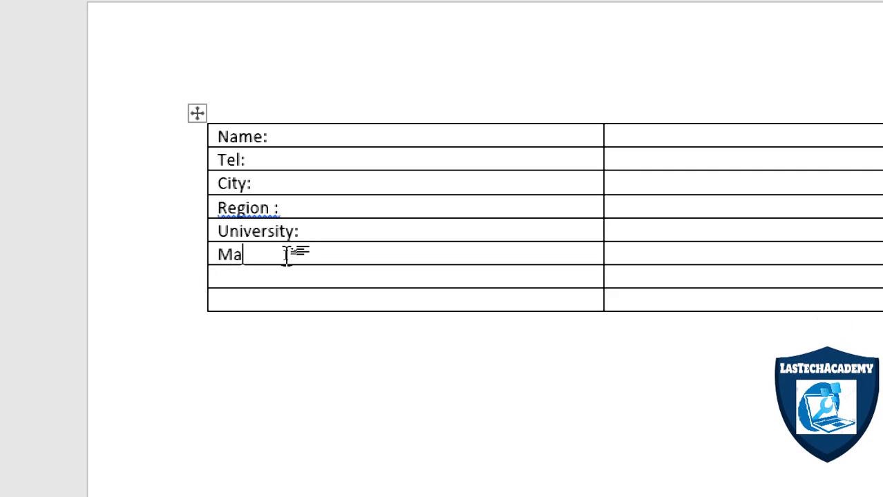
# Label the first new row below University as "Sex:", replacing the text entered there.
pyautogui.write('riatadl')
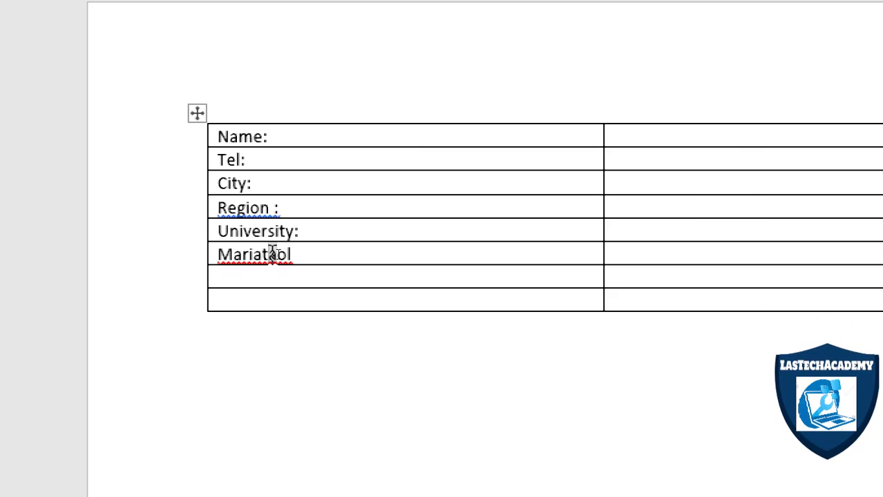
pyautogui.doubleClick(269, 253)
pyautogui.write('Sex')
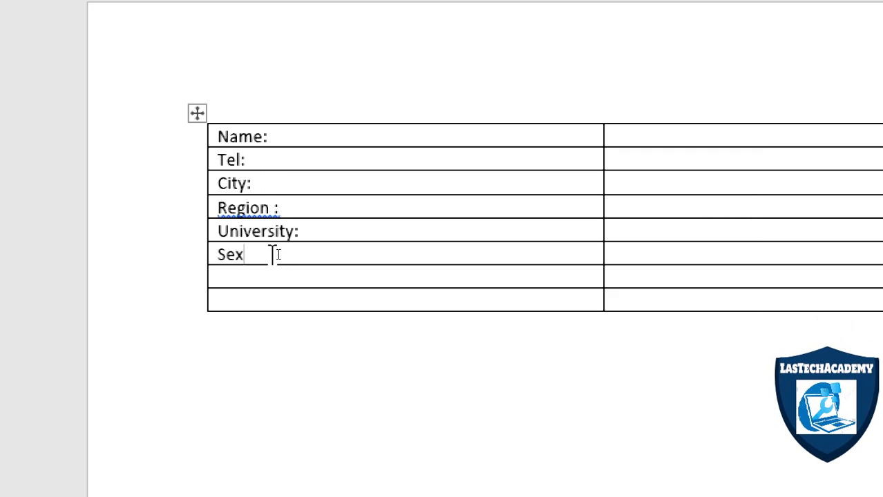
pyautogui.write(':')
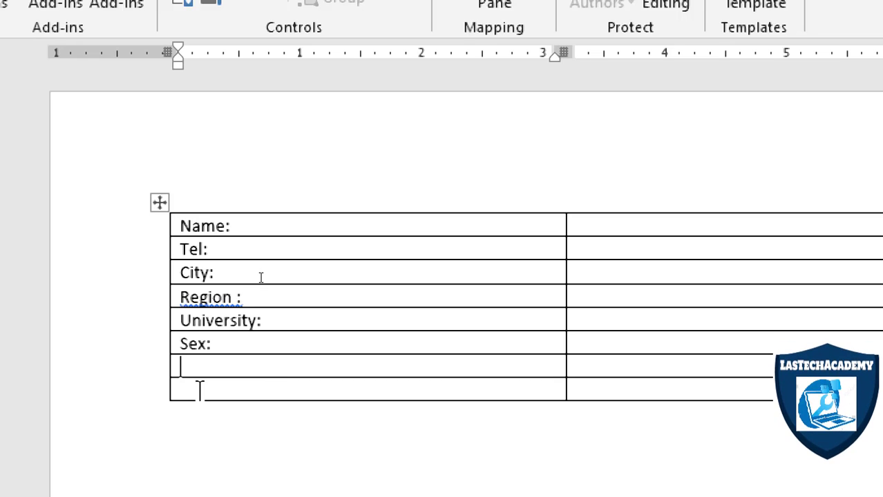
# Label the row below Sex in the table's left column "DOB:", replacing the mistyped text.
pyautogui.press('super')
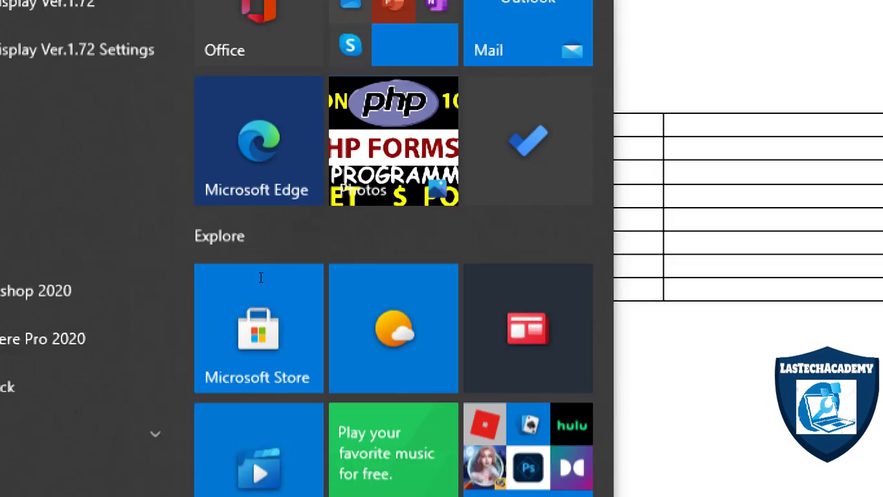
pyautogui.press('super')
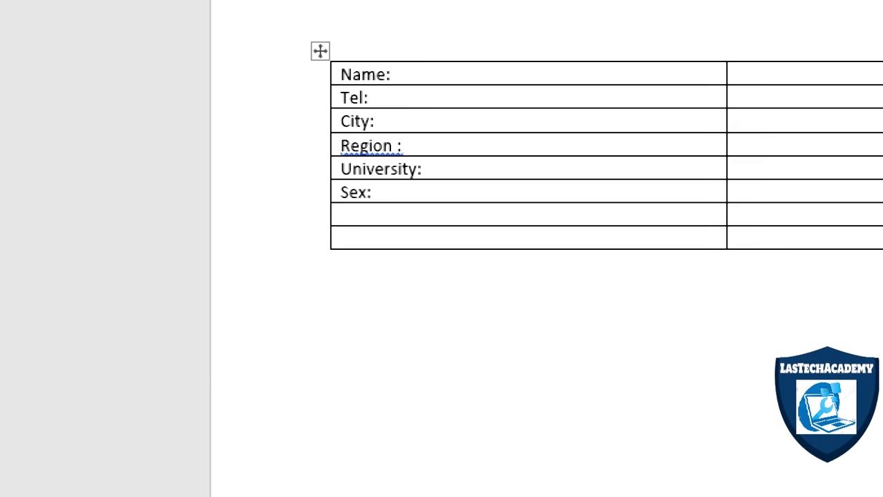
pyautogui.write('Dta')
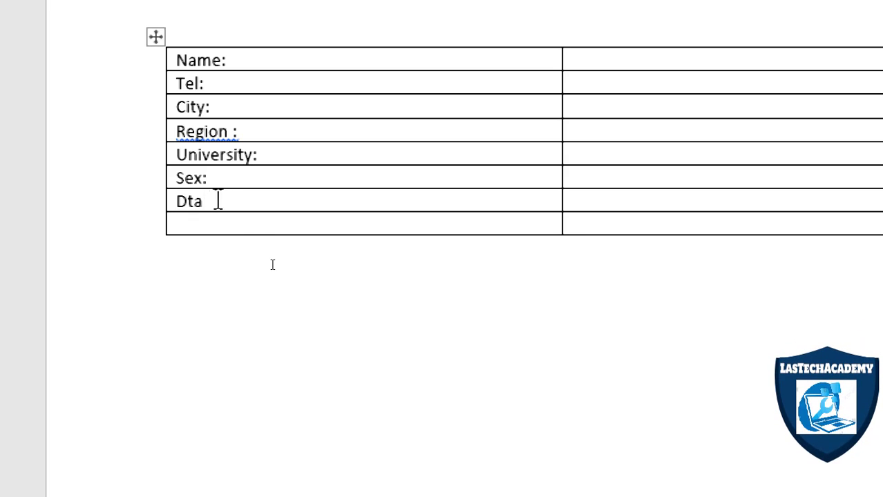
pyautogui.moveTo(218, 201); pyautogui.dragTo(180, 200)
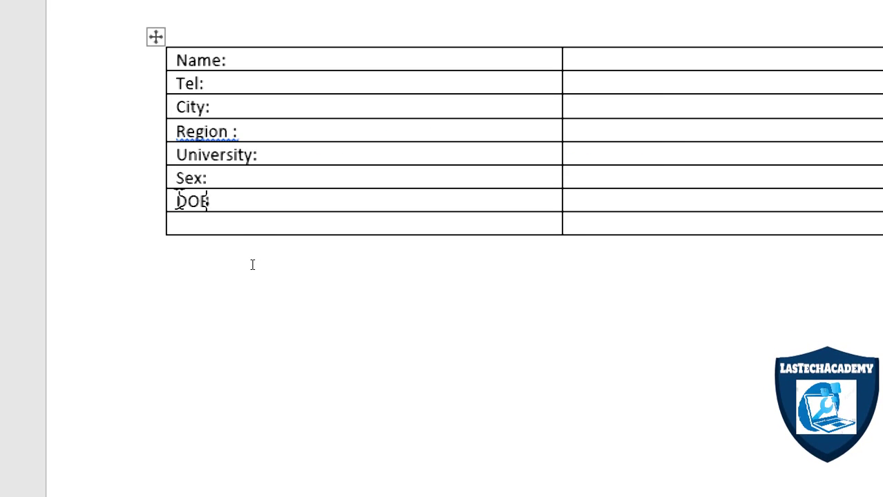
pyautogui.write('DOB:')
pyautogui.click(218, 219)
pyautogui.moveTo(205, 224); pyautogui.dragTo(658, 277)
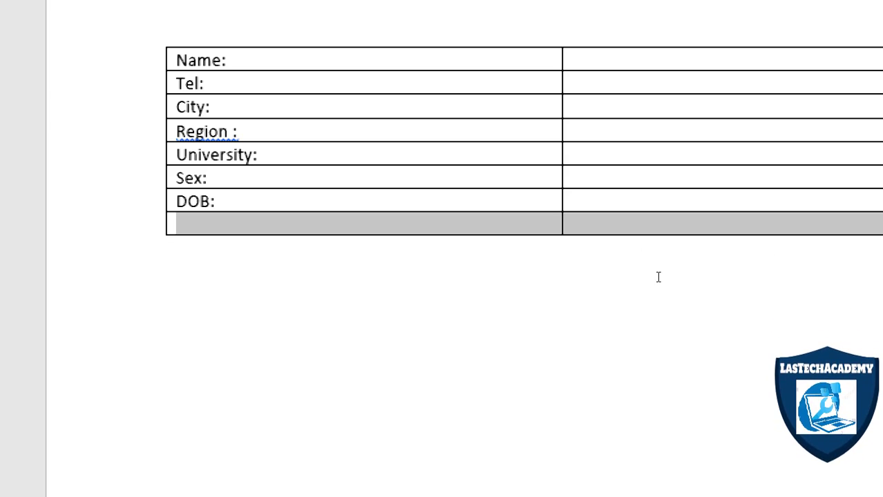
pyautogui.press('BackSpace')
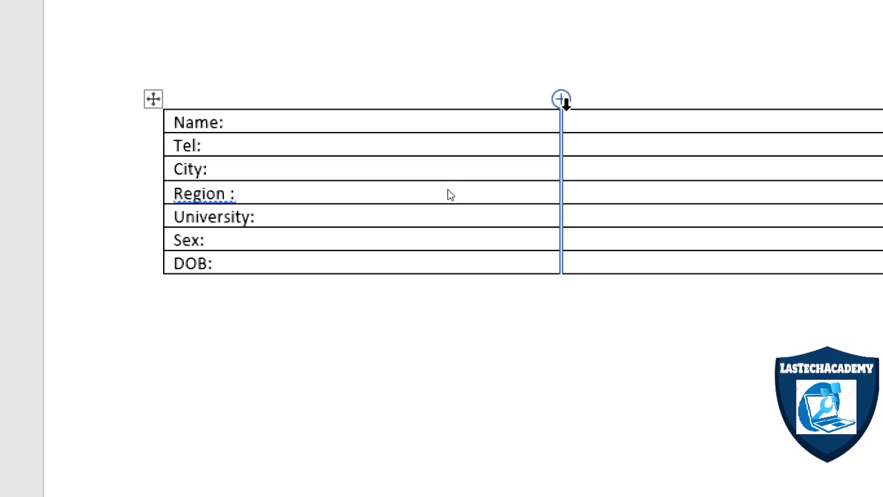
pyautogui.moveTo(561, 121); pyautogui.dragTo(497, 136)
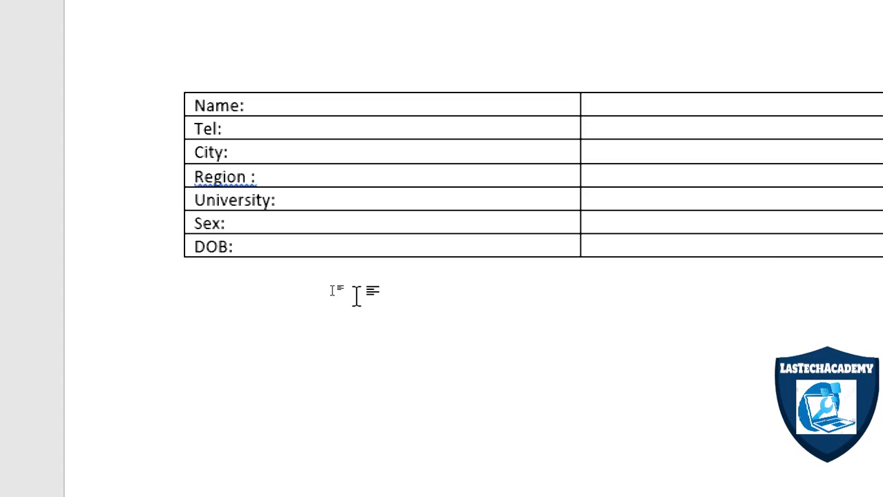
pyautogui.hotkey('ctrl', 'z')
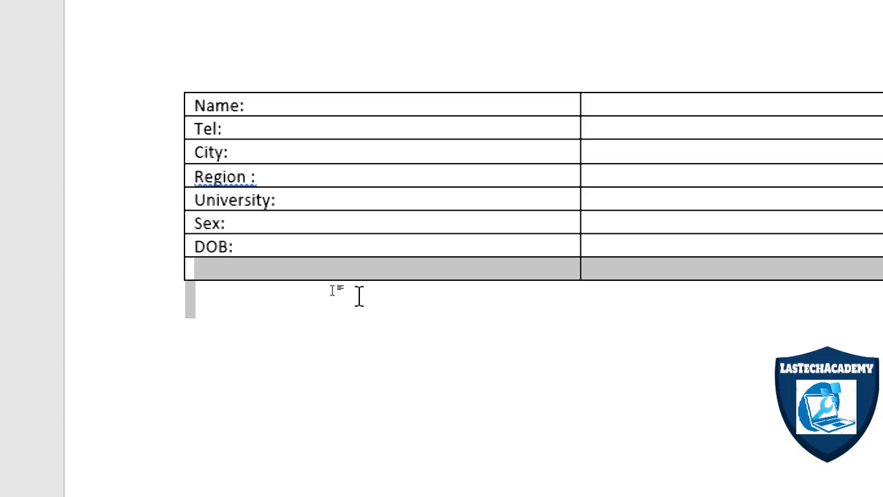
# Label the empty last row of the table's left column "Picture:".
pyautogui.click(288, 284)
pyautogui.click(242, 266)
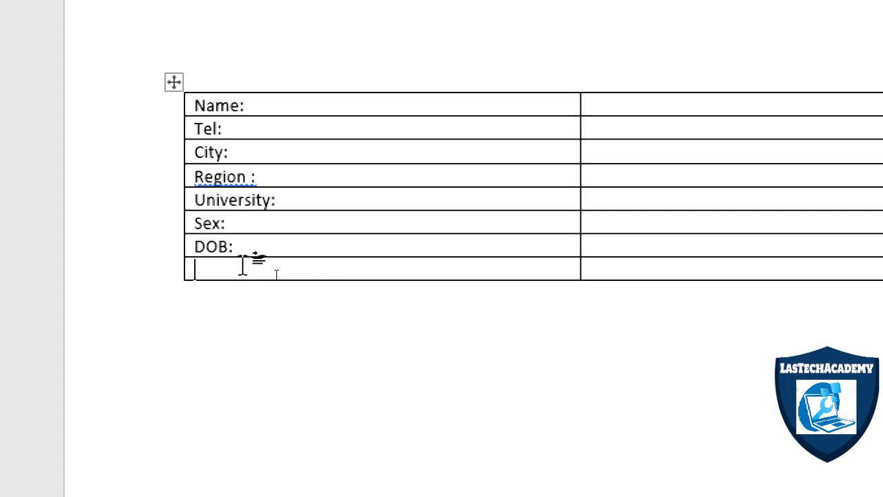
pyautogui.write('Picture:')
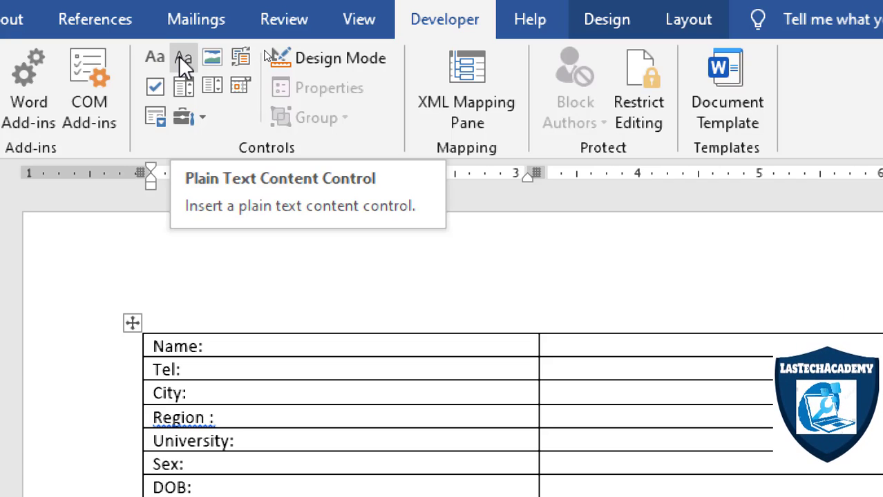
# Insert a plain text content control in the Name row's right cell, undoing the one misplaced in the Picture label.
pyautogui.click(181, 58)
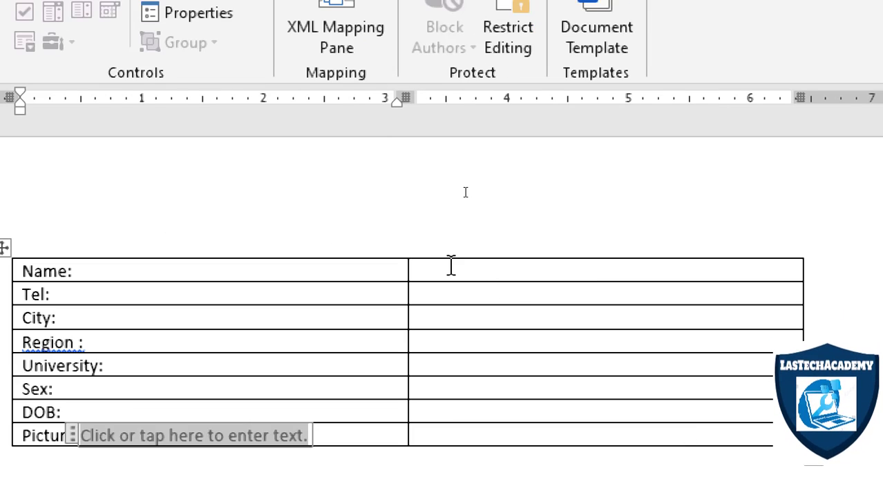
pyautogui.hotkey('ctrl', 'z')
pyautogui.click(447, 261)
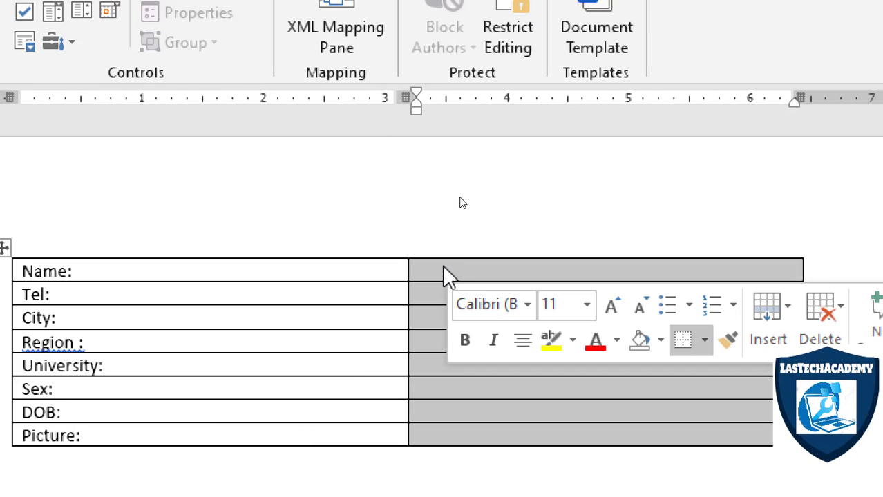
pyautogui.click(444, 274)
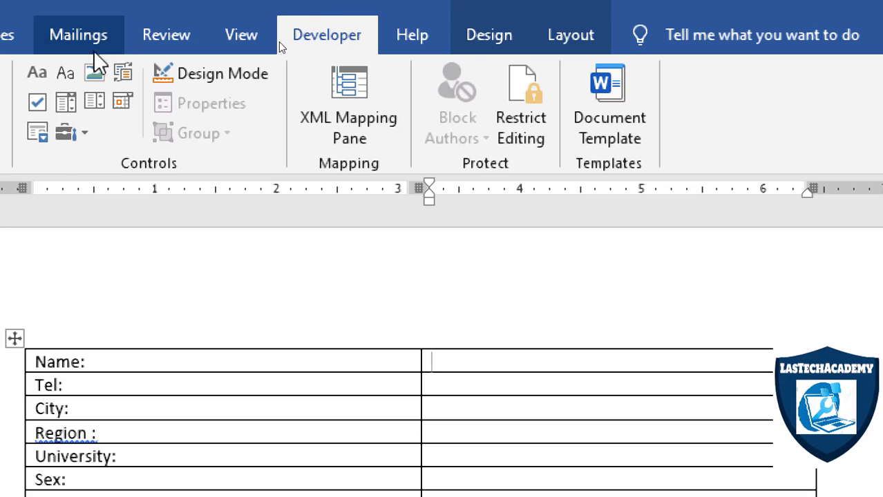
pyautogui.click(65, 74)
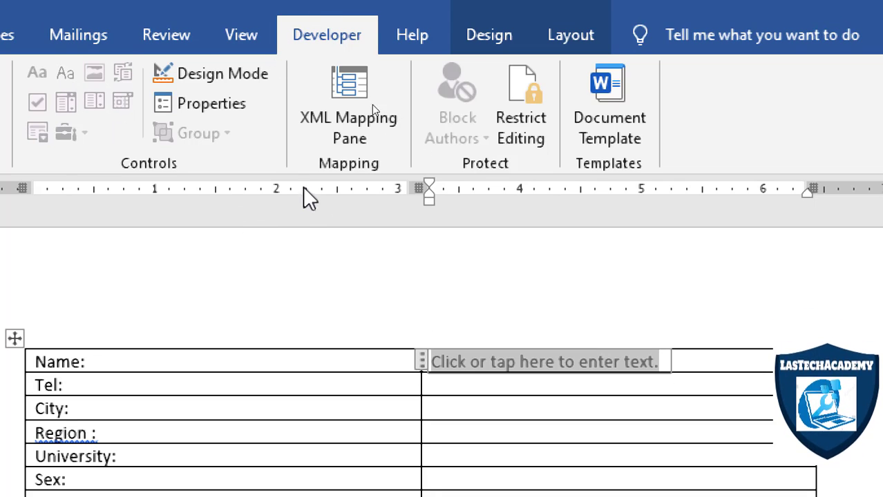
# Switch on Design Mode and replace the Name control's placeholder text with "Your name".
pyautogui.click(235, 76)
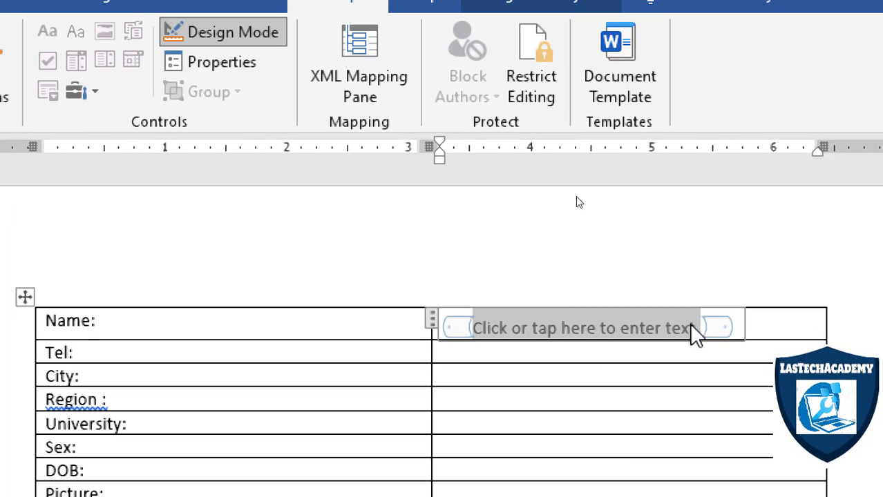
pyautogui.click(697, 327)
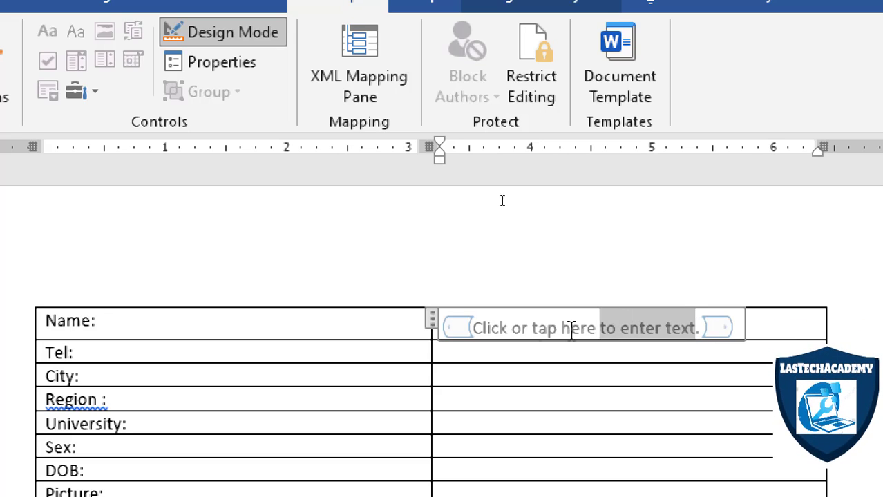
pyautogui.moveTo(571, 328); pyautogui.dragTo(614, 316)
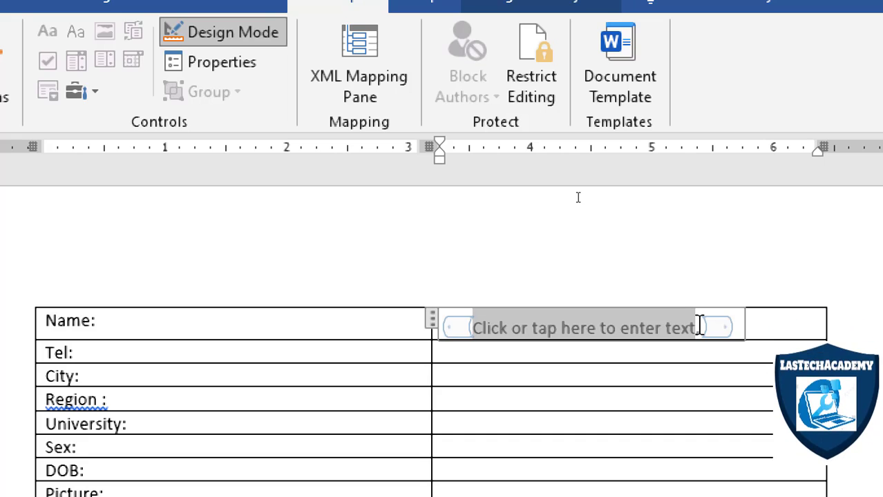
pyautogui.write('Y.ur name')
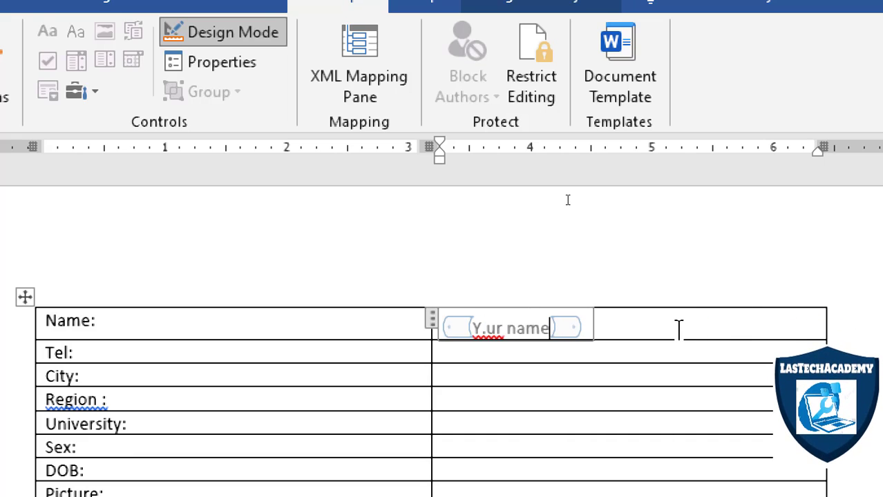
pyautogui.click(597, 356)
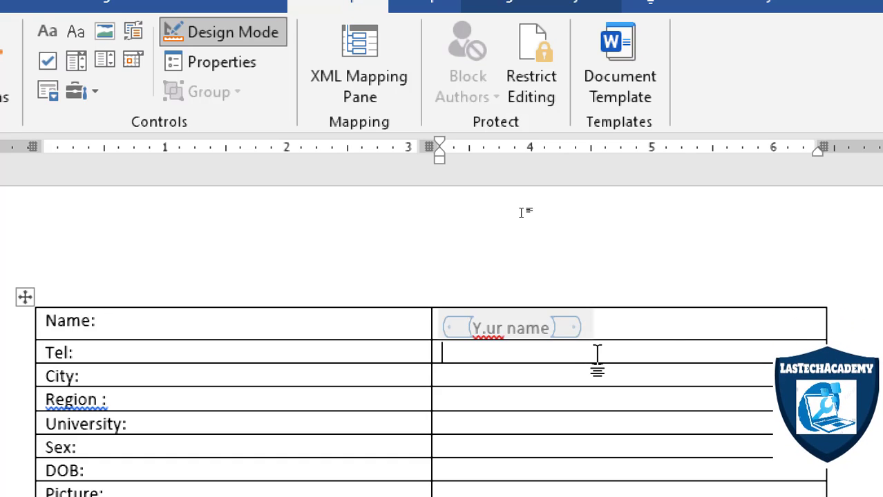
pyautogui.click(503, 330)
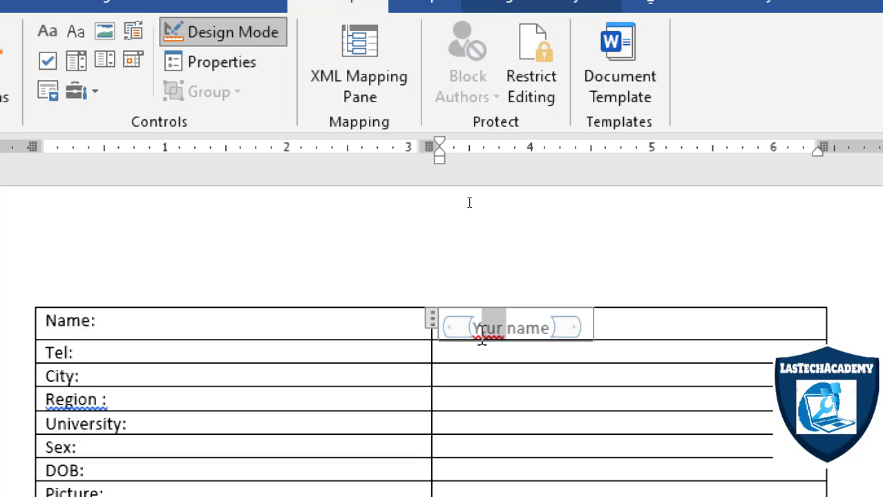
pyautogui.press('BackSpace')
pyautogui.press('BackSpace')
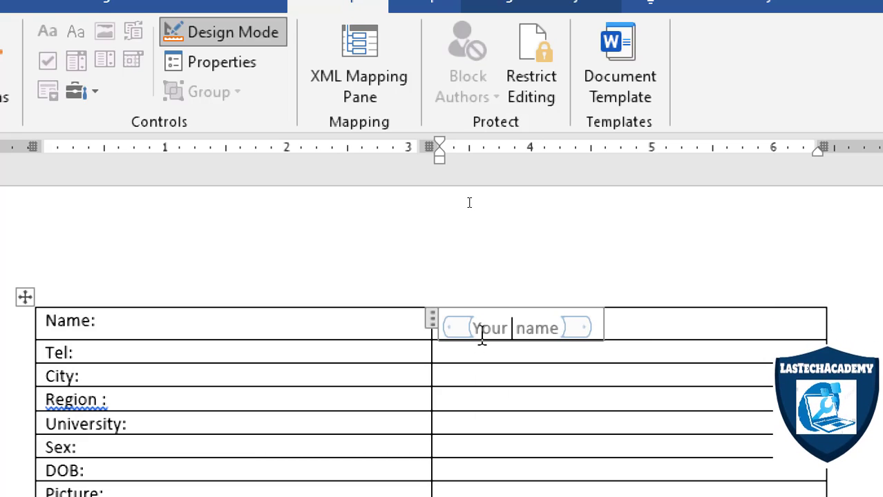
# Switch off Design Mode and select the Name control to check its placeholder.
pyautogui.click(484, 357)
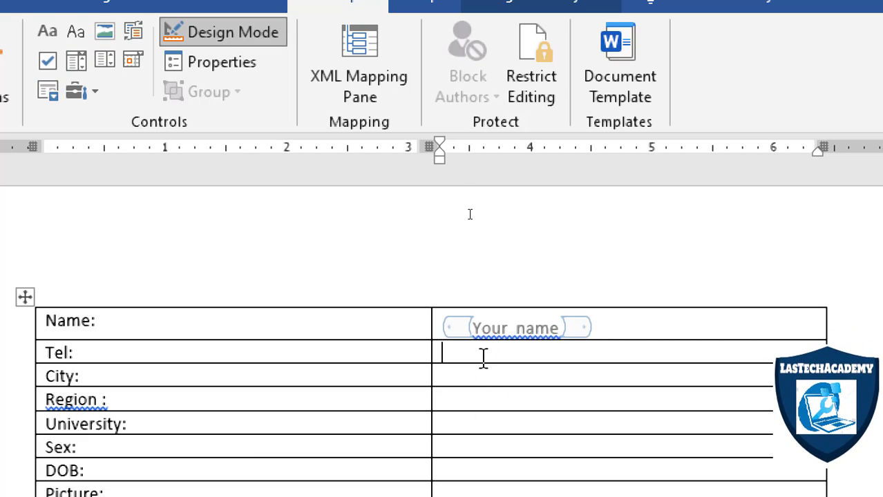
pyautogui.click(473, 332)
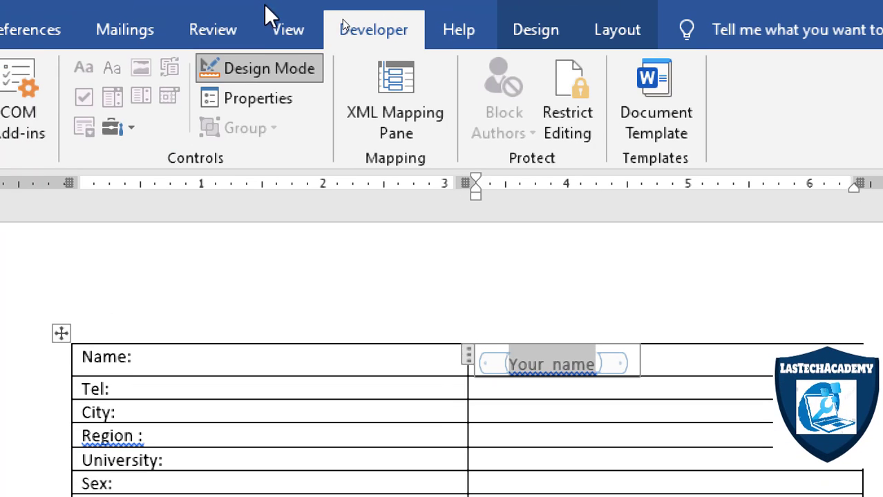
pyautogui.click(263, 65)
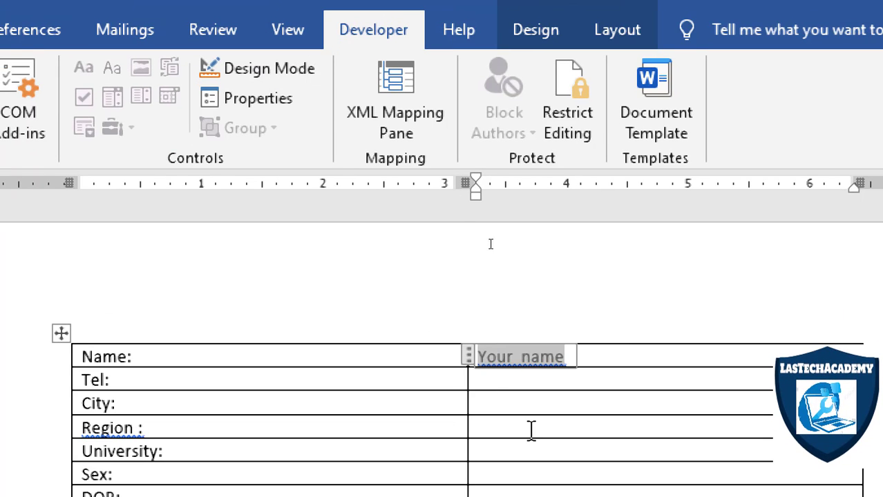
pyautogui.click(575, 380)
pyautogui.click(534, 351)
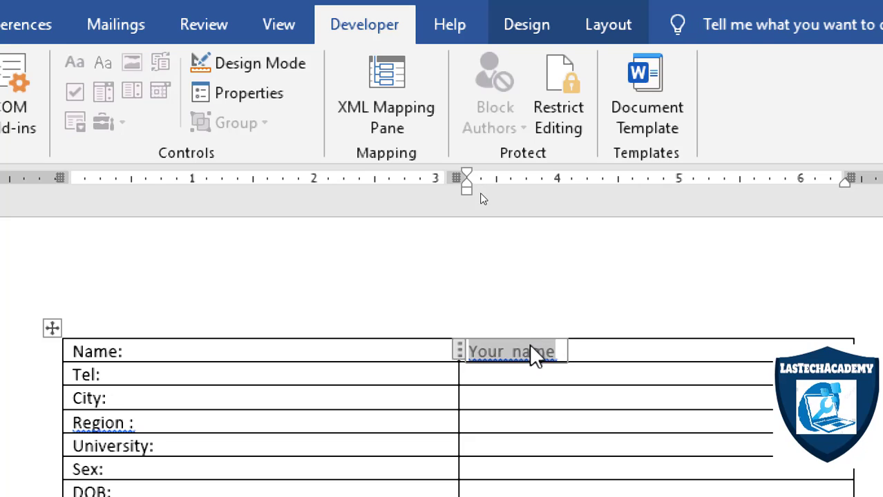
# Insert a rich text content control in the Tel row's right cell and set its text to "Tel" in Design Mode.
pyautogui.click(557, 373)
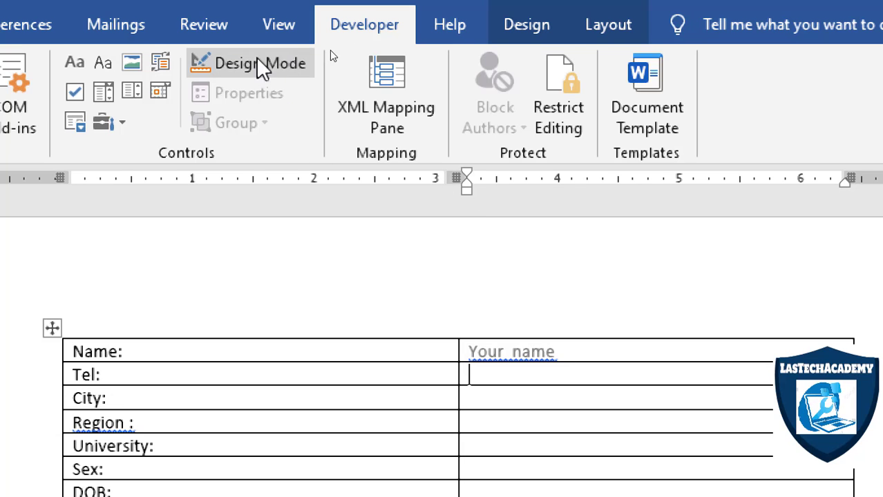
pyautogui.click(83, 64)
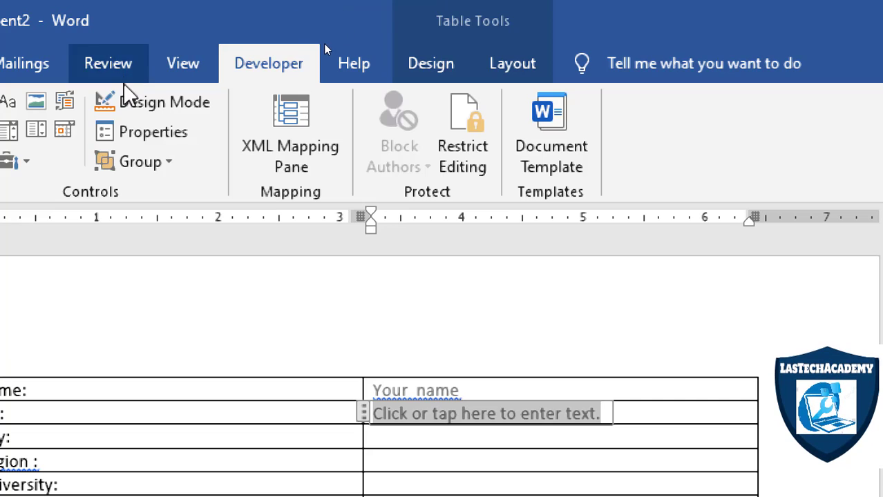
pyautogui.click(151, 109)
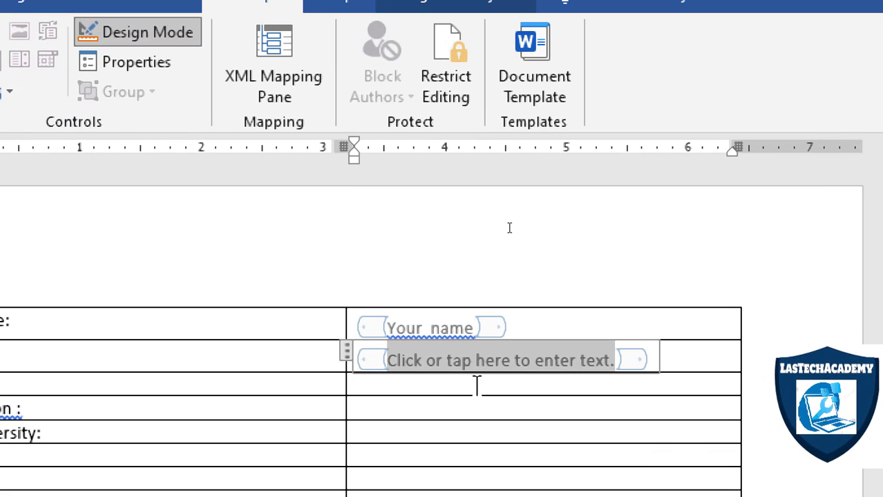
pyautogui.write('Tel')
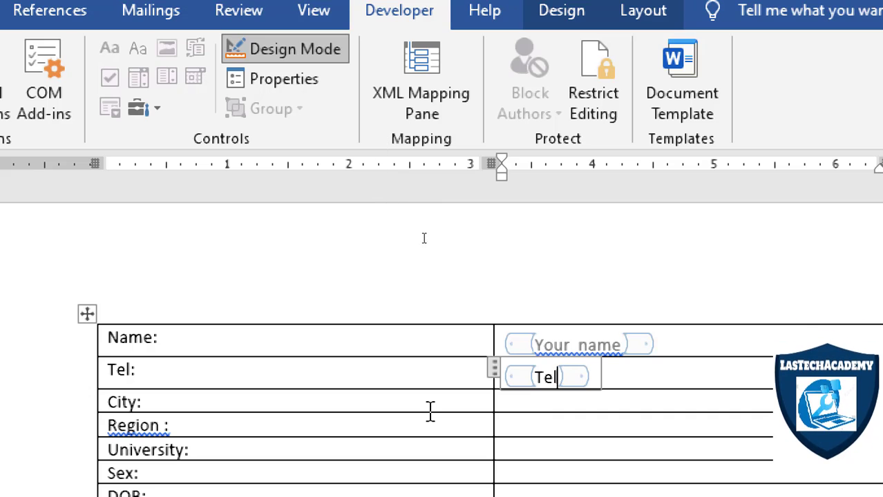
# Insert a drop-down list content control in the City row's right cell.
pyautogui.click(547, 406)
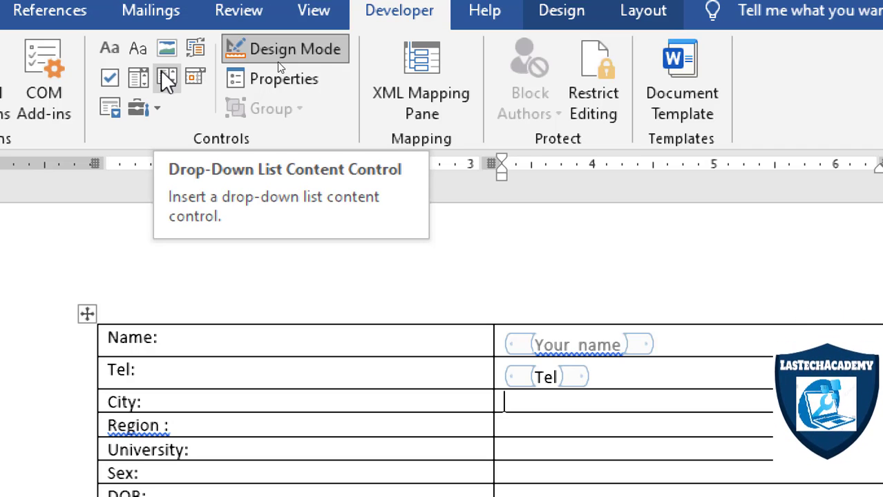
pyautogui.click(167, 80)
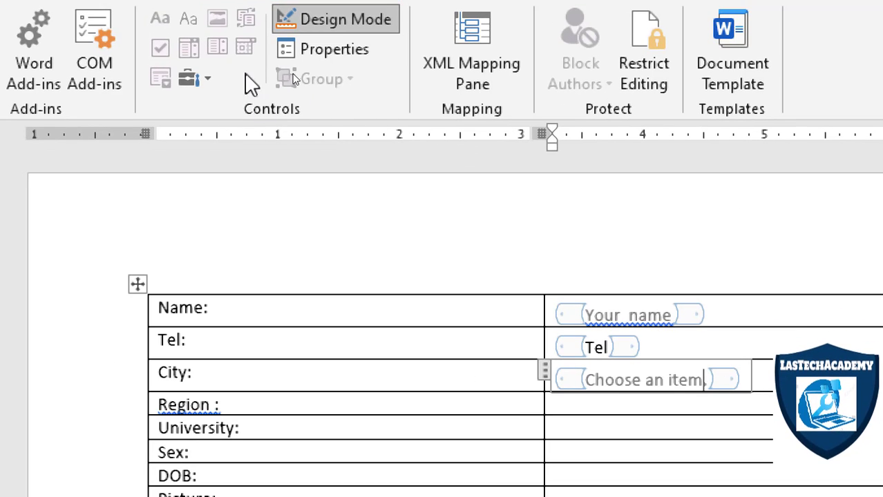
# Add the choices Hargeisa and Laascaanood to the City drop-down list control's properties.
pyautogui.click(326, 51)
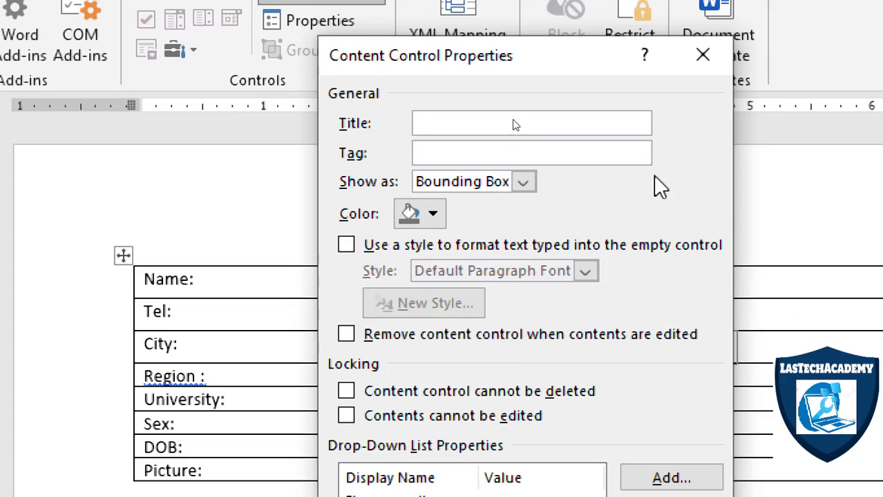
pyautogui.click(701, 59)
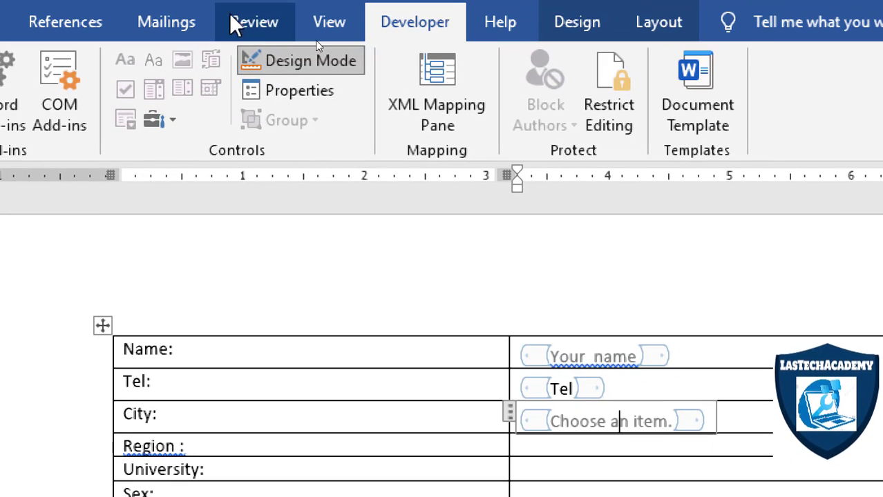
pyautogui.click(307, 26)
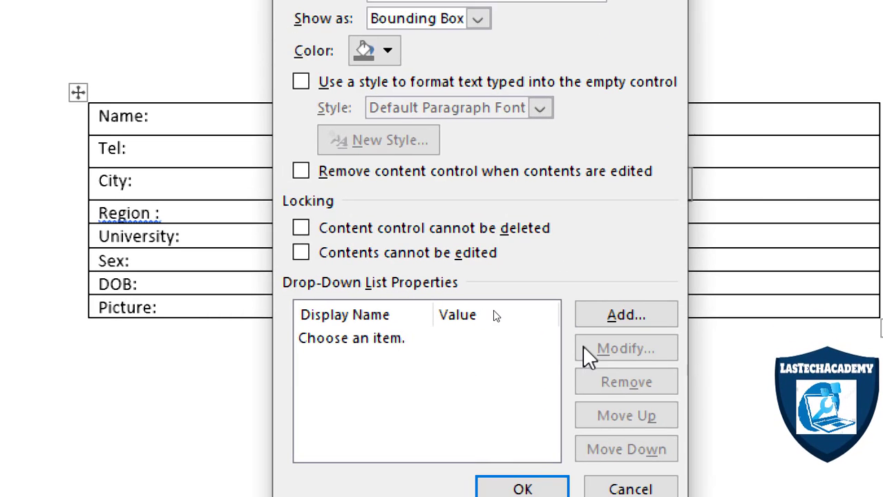
pyautogui.click(610, 322)
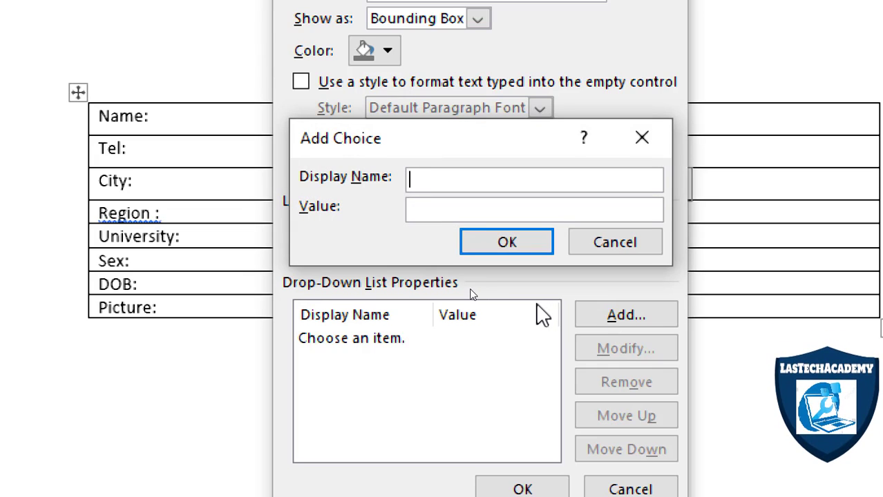
pyautogui.write('Hargeisa')
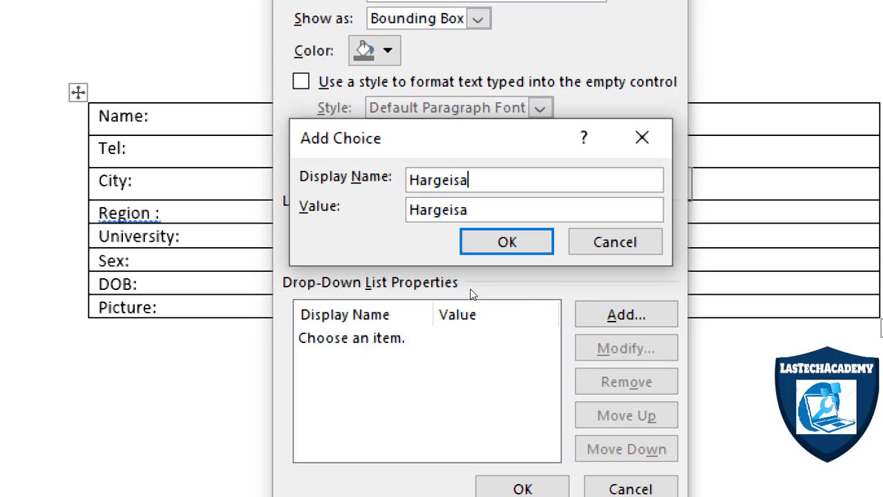
pyautogui.click(509, 242)
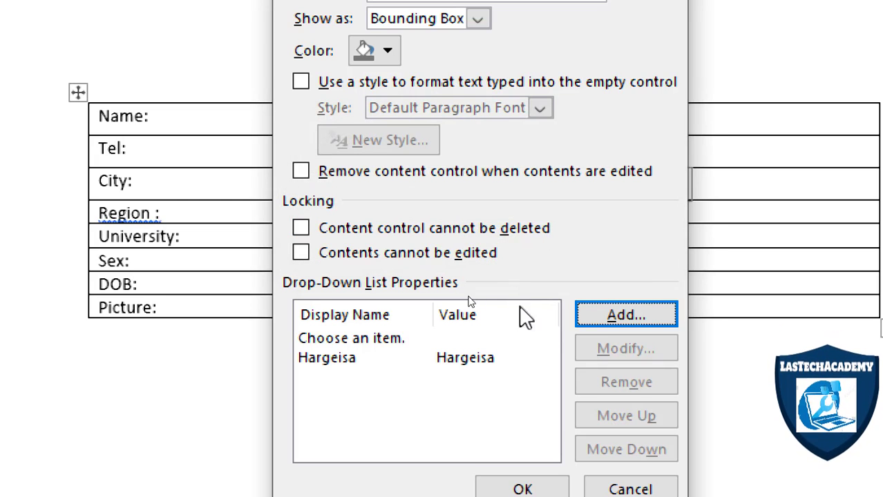
pyautogui.click(587, 320)
pyautogui.write('Laasca')
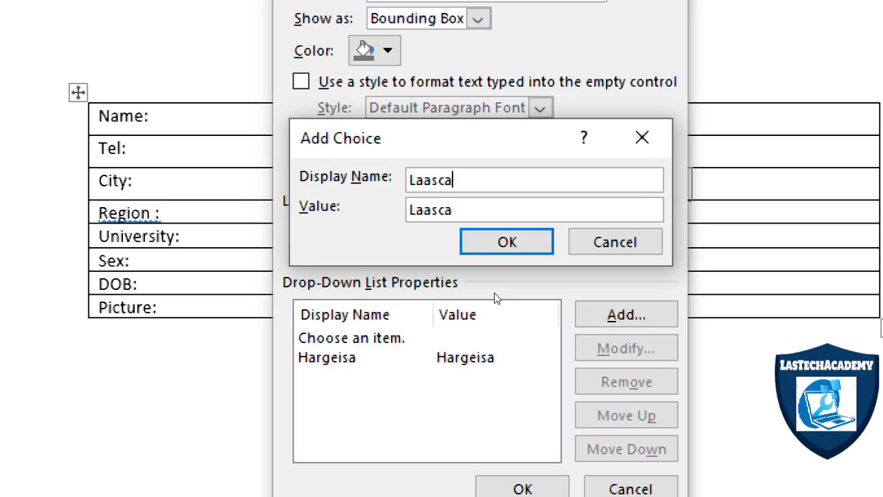
pyautogui.write('anood')
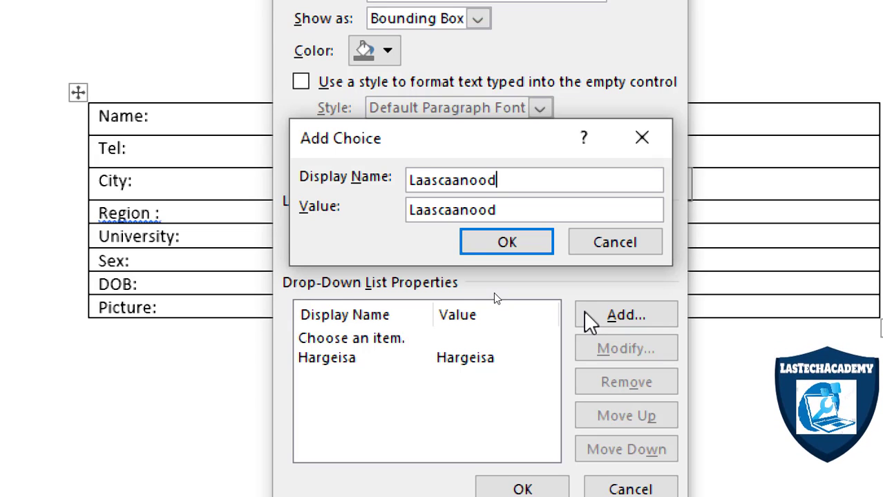
pyautogui.click(481, 246)
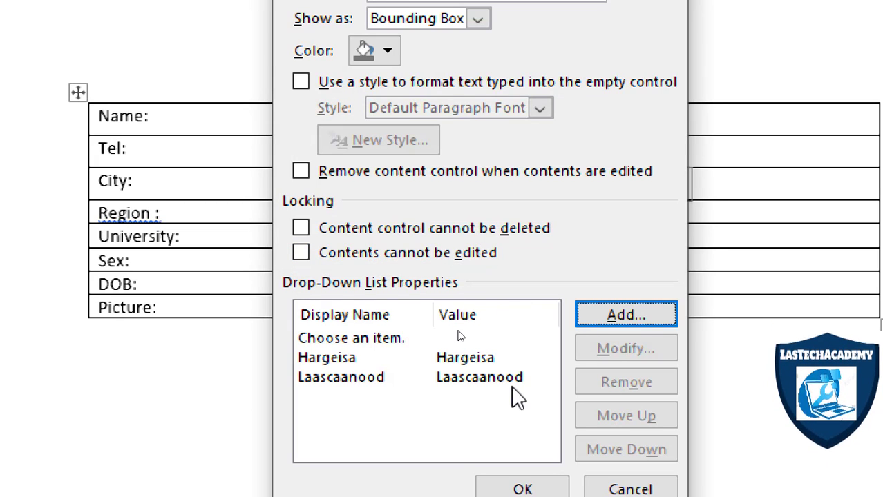
# Add the choices Garowe and MOgadishu to the City drop-down list and remove its default "Choose an item." entry.
pyautogui.click(610, 324)
pyautogui.write('GAro')
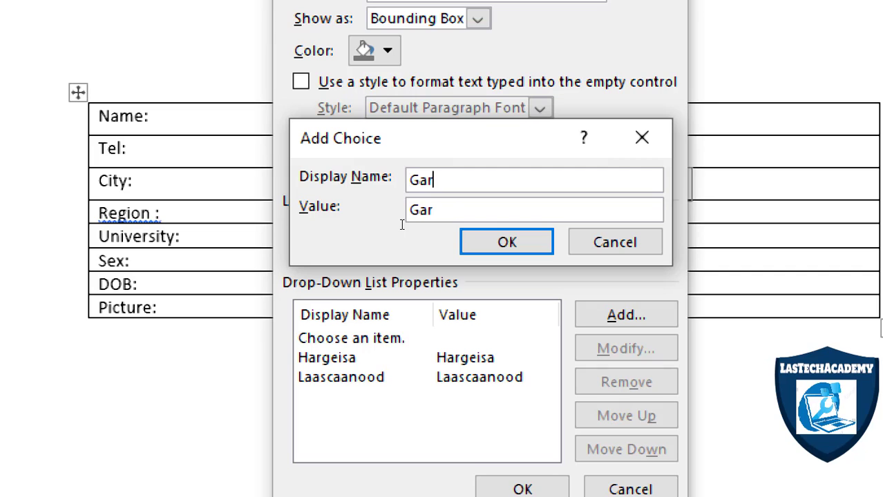
pyautogui.write('owe')
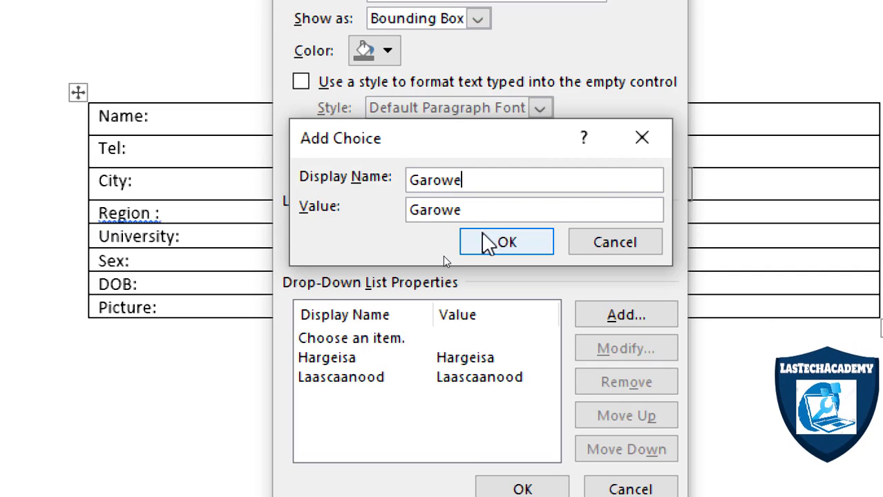
pyautogui.click(488, 242)
pyautogui.click(585, 318)
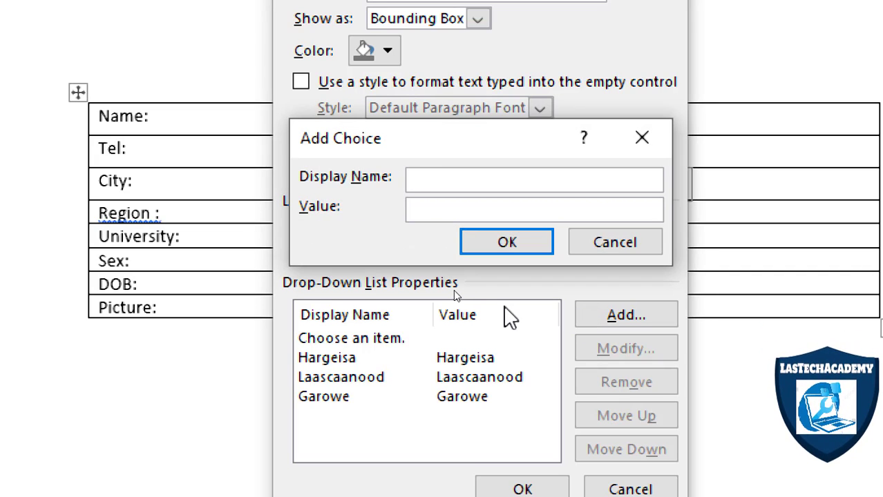
pyautogui.write('MOgadish')
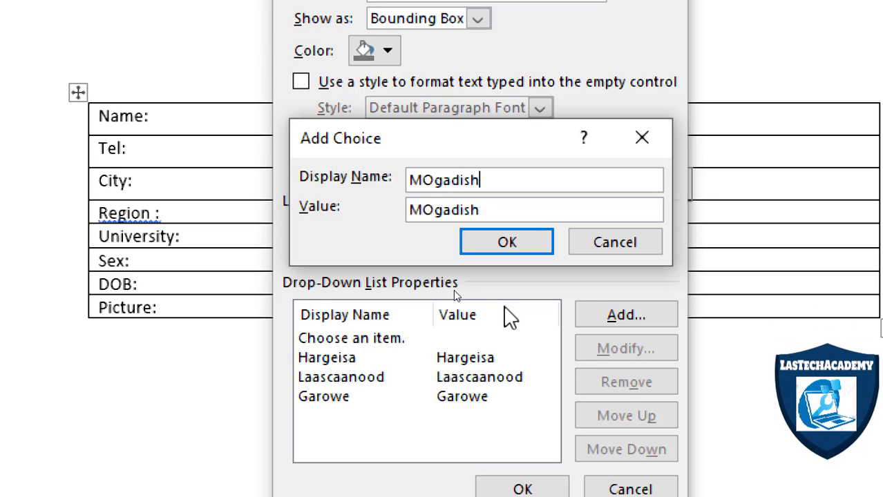
pyautogui.write('u')
pyautogui.click(535, 242)
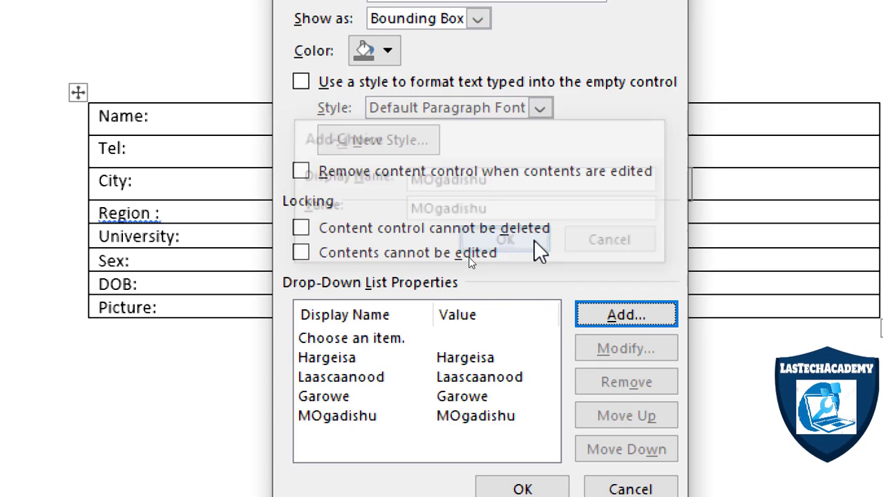
pyautogui.click(377, 339)
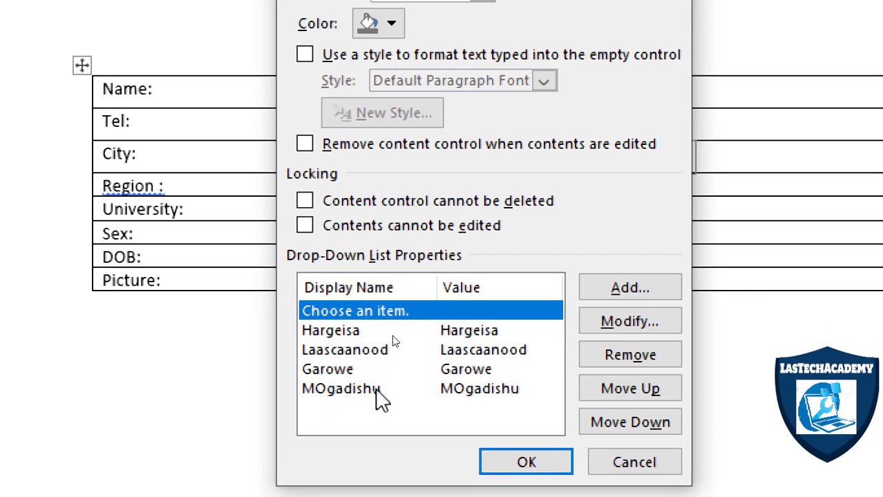
pyautogui.click(643, 357)
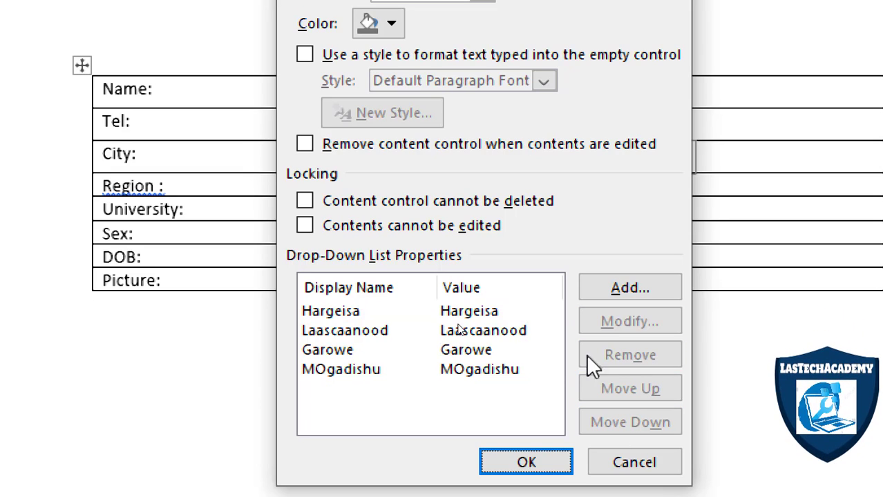
# Move Hargeisa to the end of the City choices and back to first place.
pyautogui.click(349, 311)
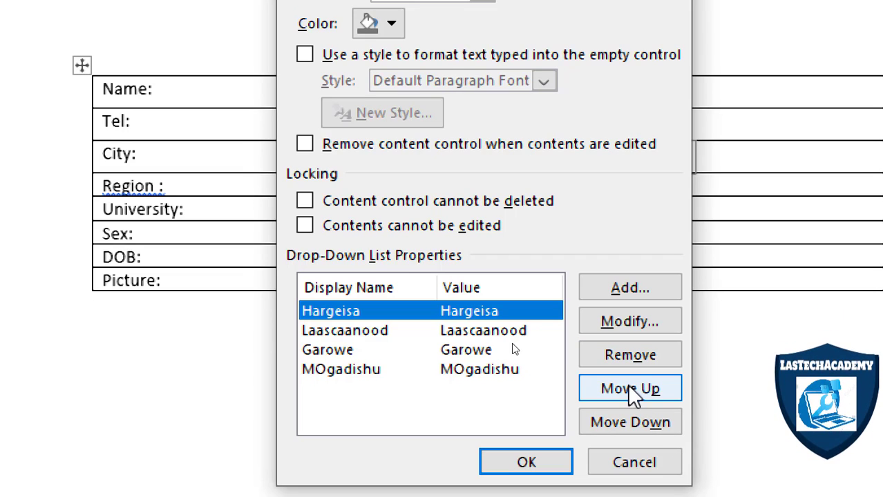
pyautogui.click(622, 424)
pyautogui.click(621, 425)
pyautogui.click(622, 424)
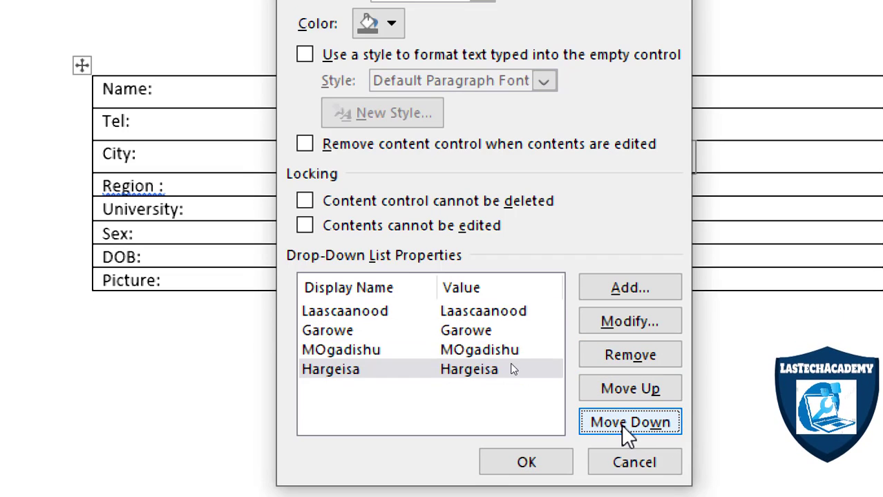
pyautogui.click(616, 394)
pyautogui.click(616, 394)
pyautogui.click(617, 394)
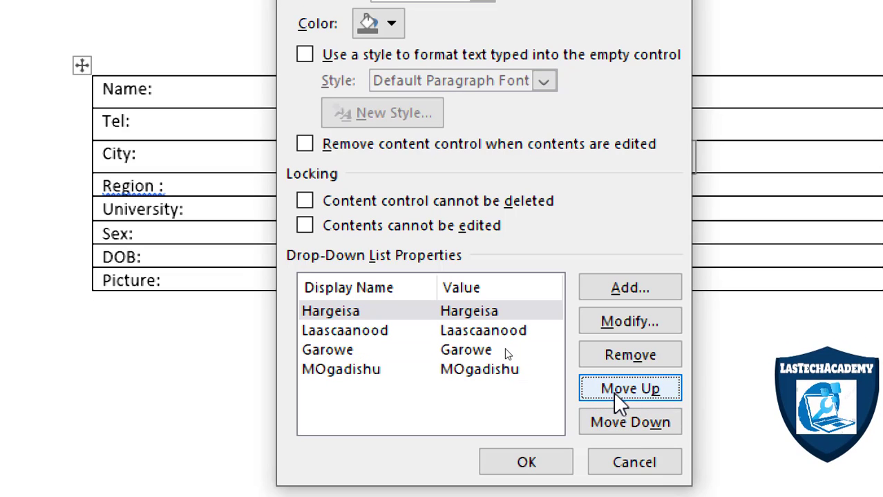
# Reorder the City choices so that MOgadishu comes first.
pyautogui.click(401, 373)
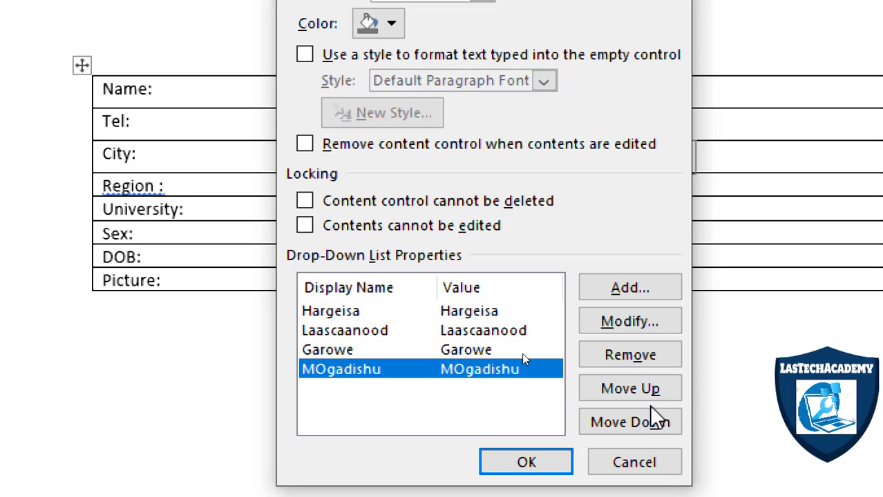
pyautogui.click(628, 390)
pyautogui.click(628, 391)
pyautogui.click(627, 391)
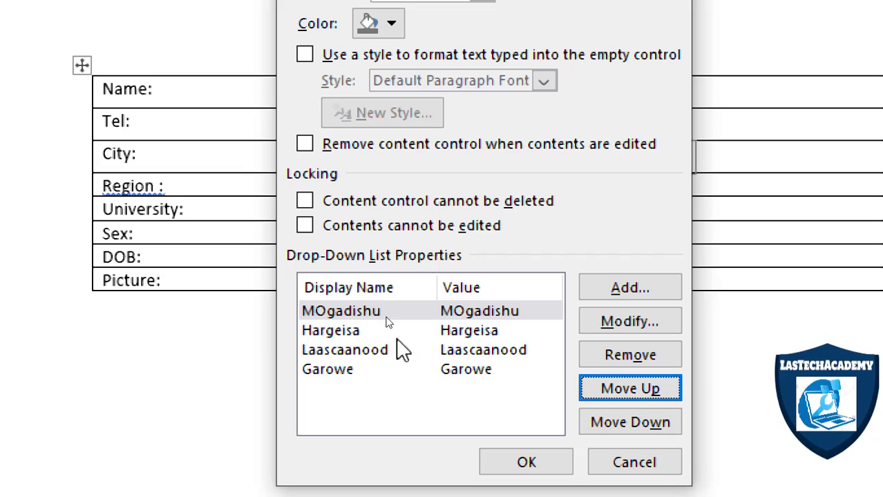
pyautogui.click(333, 313)
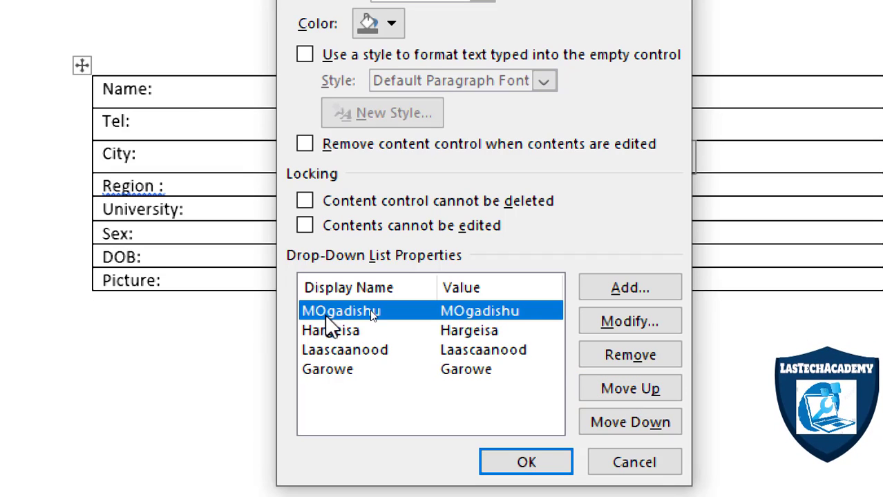
# Add the choice "Dooro Magaalo", place it first in the City list, and apply the drop-down properties.
pyautogui.click(637, 294)
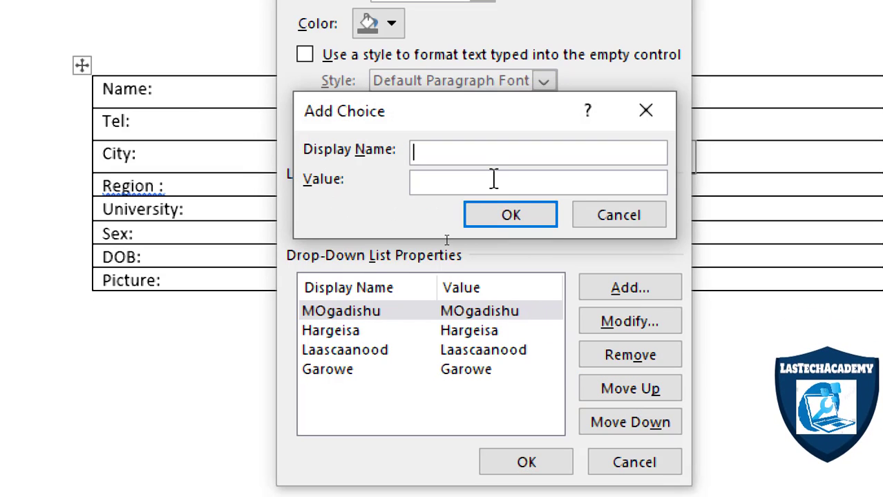
pyautogui.write('Dooro ')
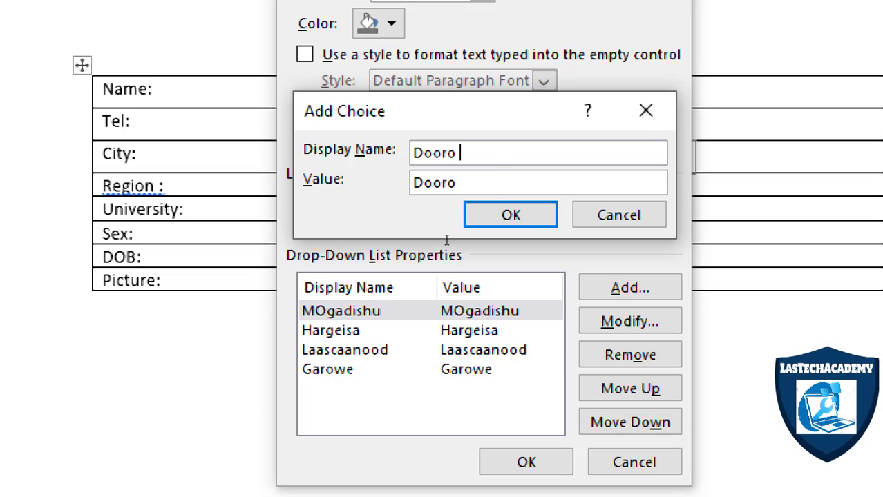
pyautogui.write('Magaalo')
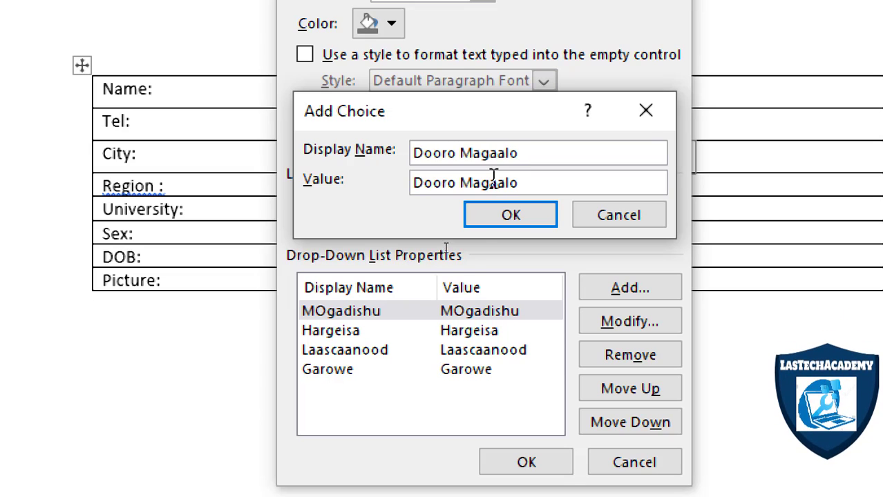
pyautogui.press('Return')
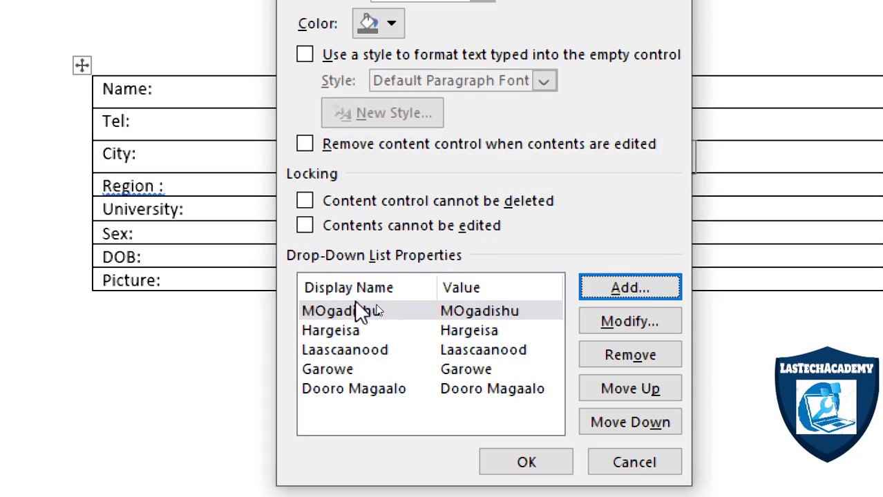
pyautogui.click(338, 393)
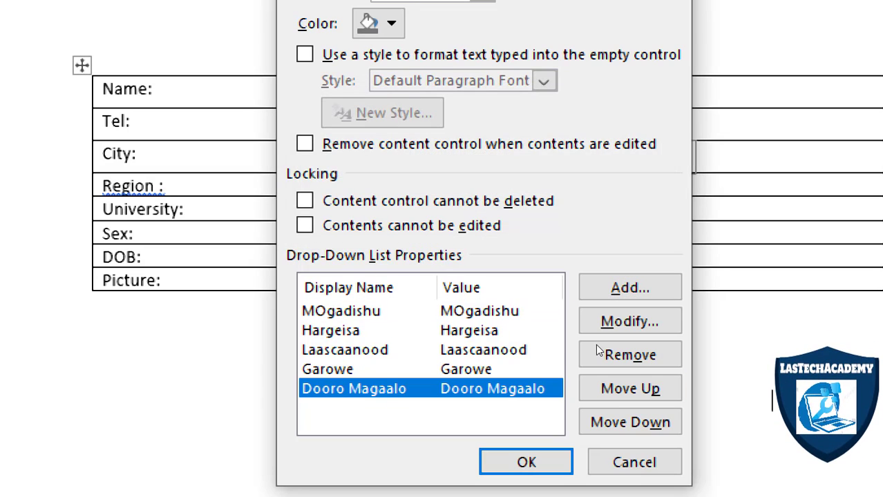
pyautogui.click(630, 388)
pyautogui.click(630, 388)
pyautogui.click(630, 389)
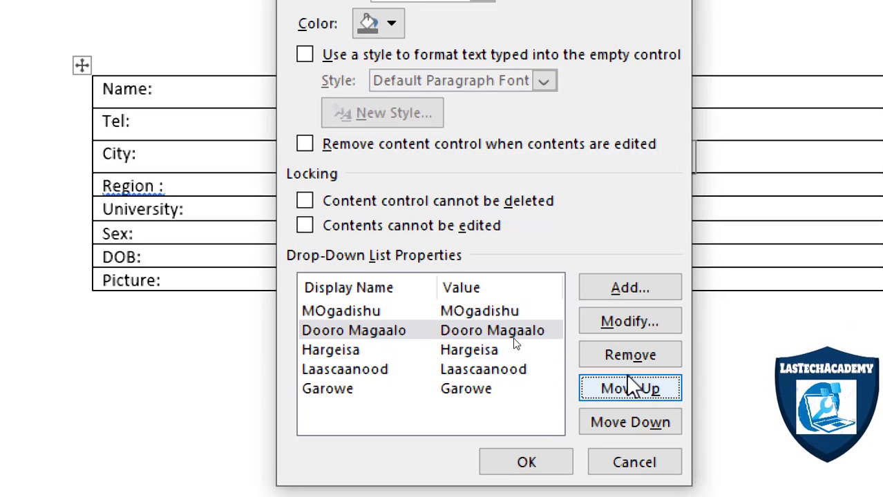
pyautogui.click(630, 388)
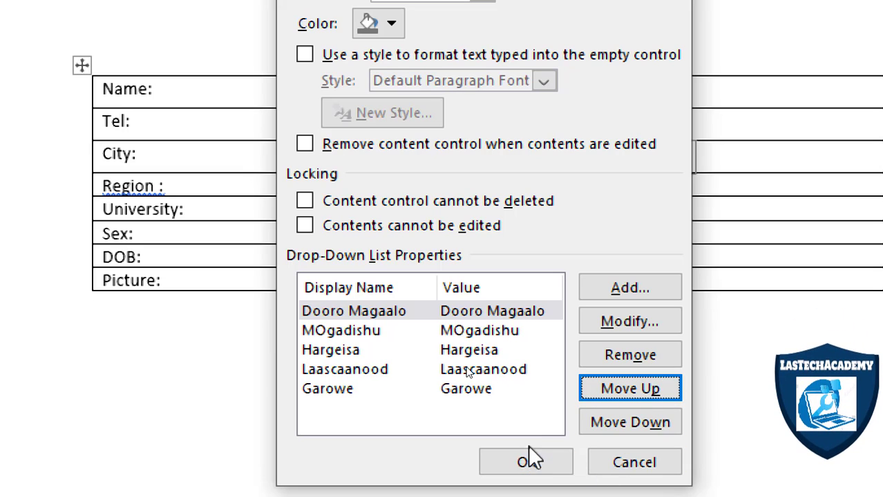
pyautogui.click(546, 460)
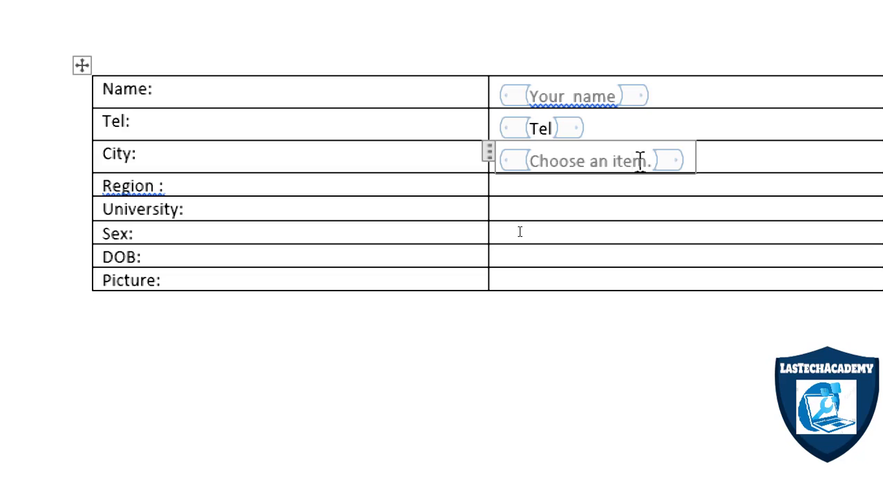
# Replace the City control's placeholder text with "Dooro Magaalo".
pyautogui.click(601, 185)
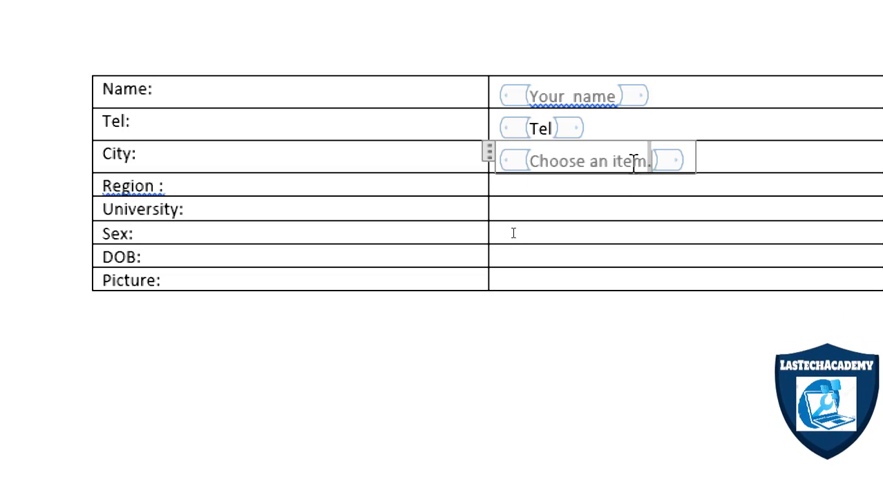
pyautogui.click(551, 156)
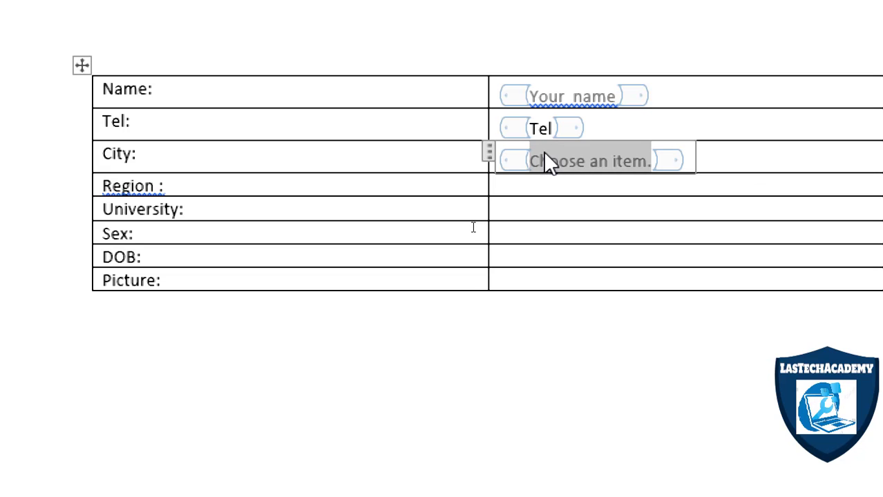
pyautogui.write('Deoro')
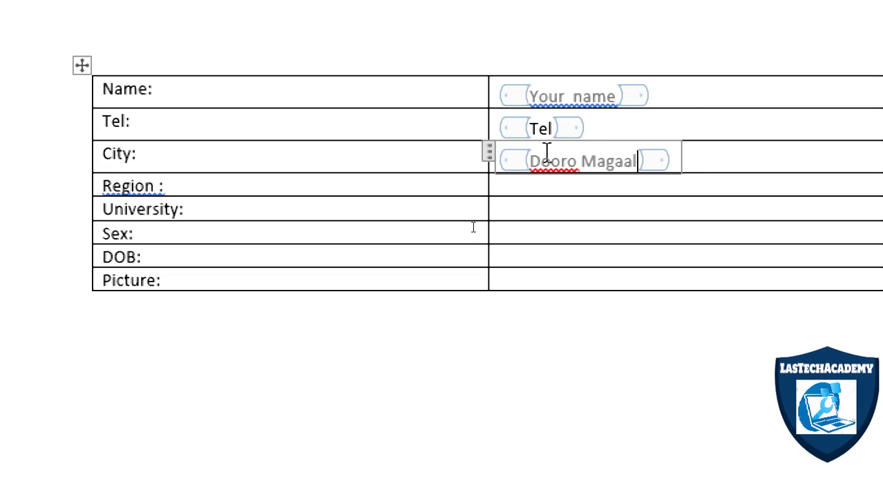
pyautogui.write(' Magaalo')
pyautogui.click(548, 157)
pyautogui.press('BackSpace')
pyautogui.write('o')
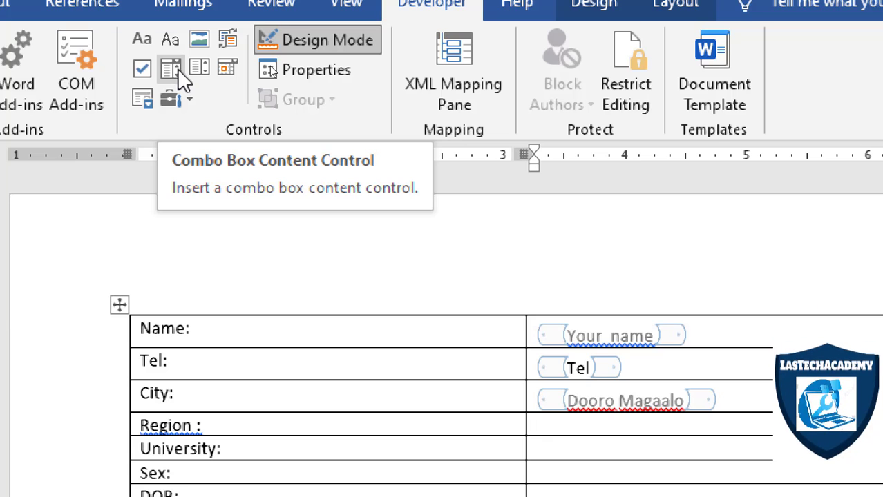
# Insert a combo box content control in the right cell of the Region row.
pyautogui.click(178, 68)
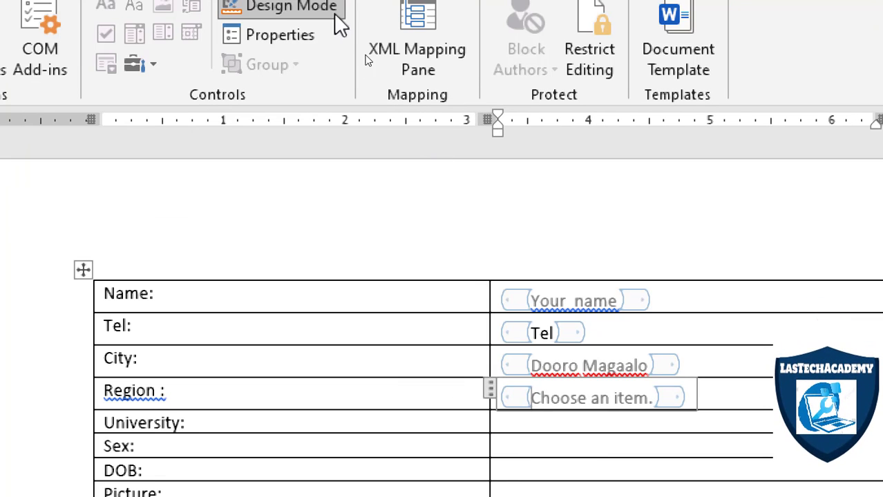
# Add the choices "Mjeex" and "Banadir" to the Region combo box's list in its content control properties.
pyautogui.click(284, 40)
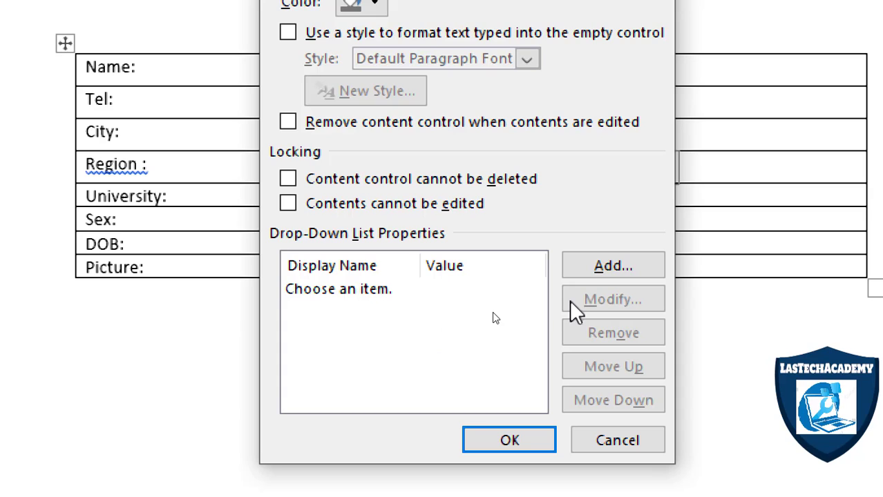
pyautogui.click(621, 264)
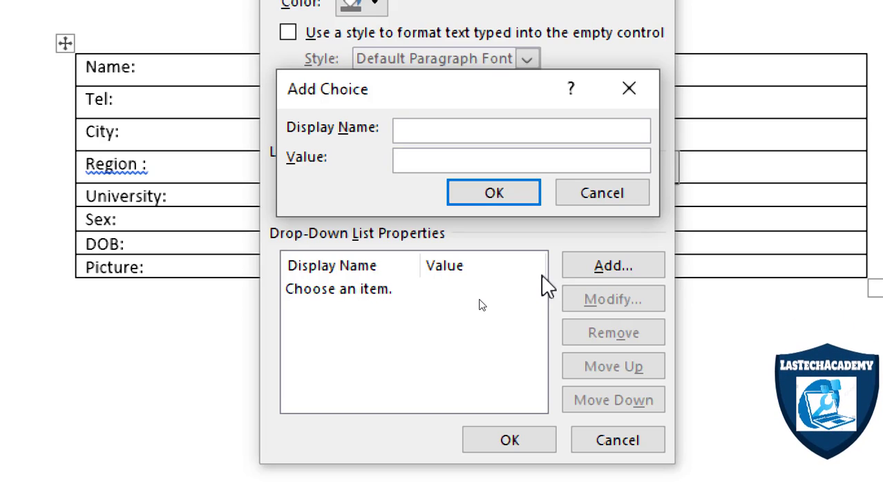
pyautogui.write('M')
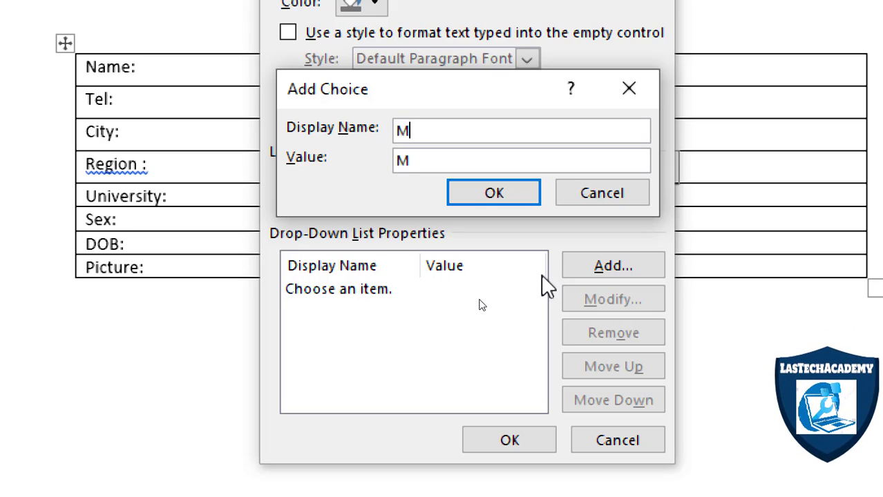
pyautogui.write('jeex')
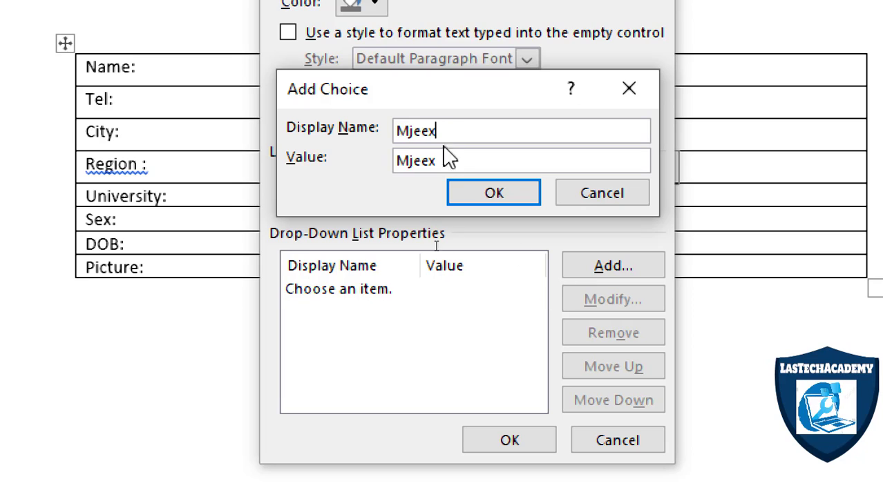
pyautogui.click(459, 187)
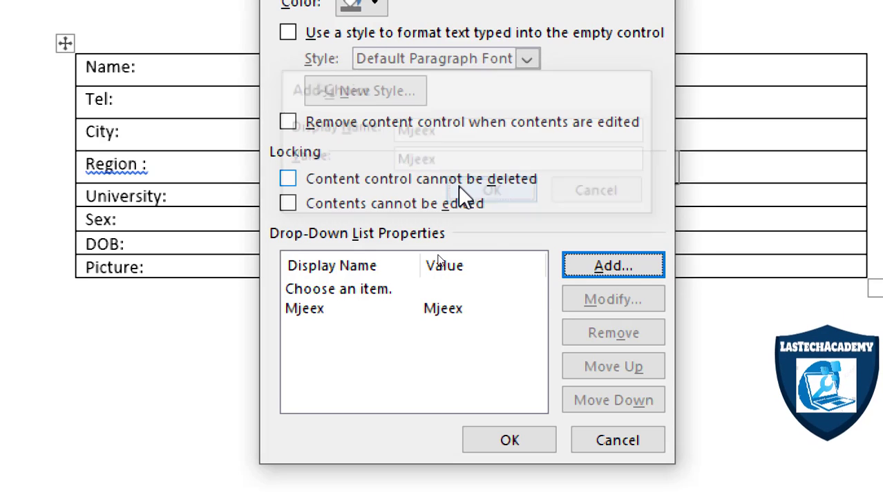
pyautogui.click(588, 276)
pyautogui.write('Ba')
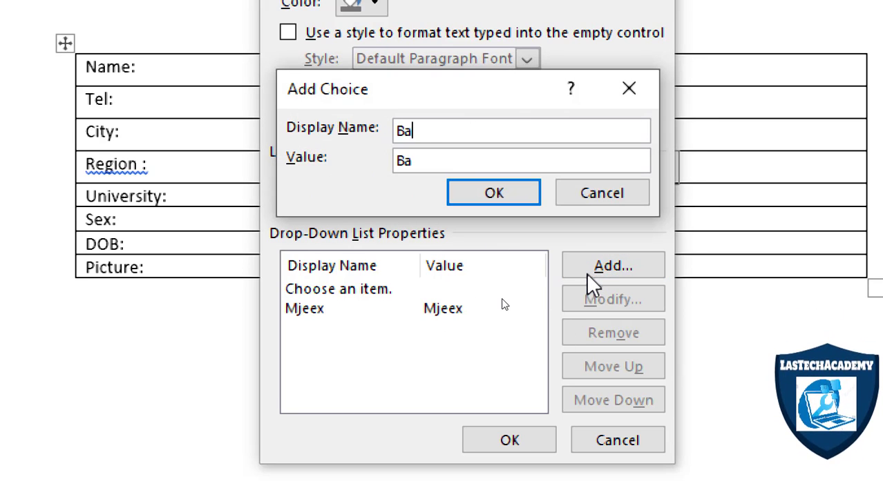
pyautogui.write('nadir')
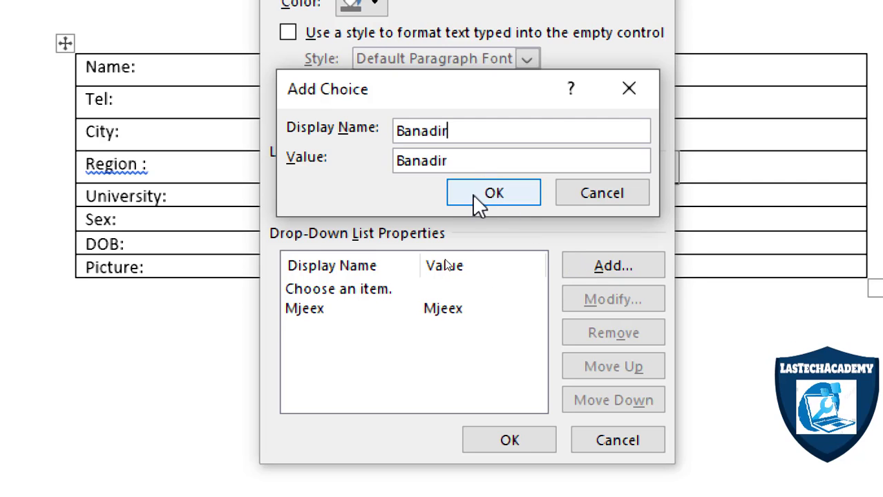
pyautogui.click(475, 194)
# Add the choices "Sool" and "Mudug" to the Region combo box's list.
pyautogui.click(596, 274)
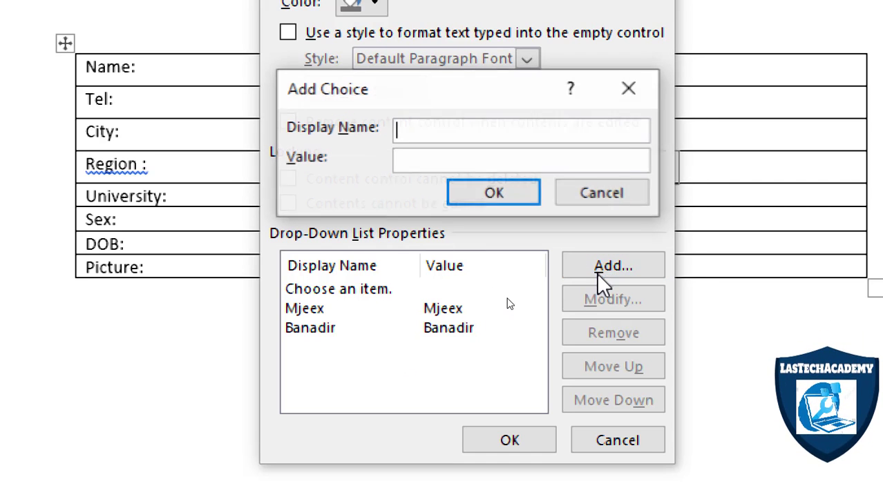
pyautogui.write('Sol')
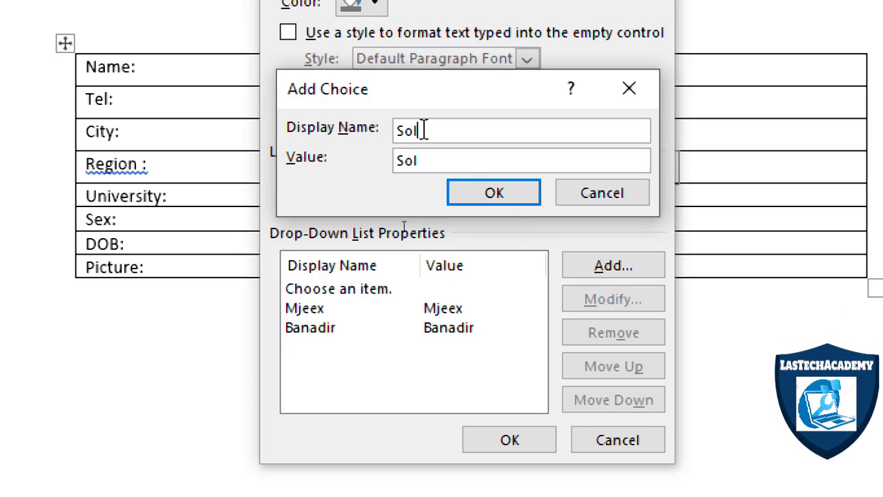
pyautogui.moveTo(422, 128); pyautogui.dragTo(340, 130)
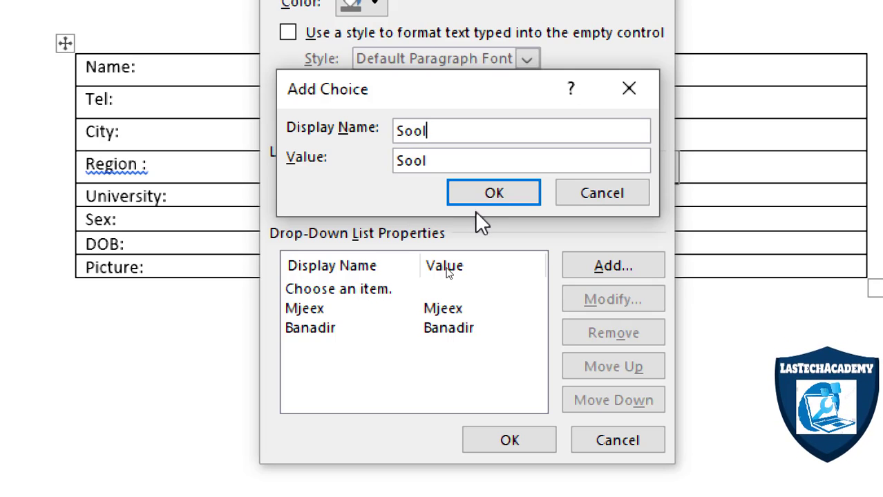
pyautogui.click(493, 196)
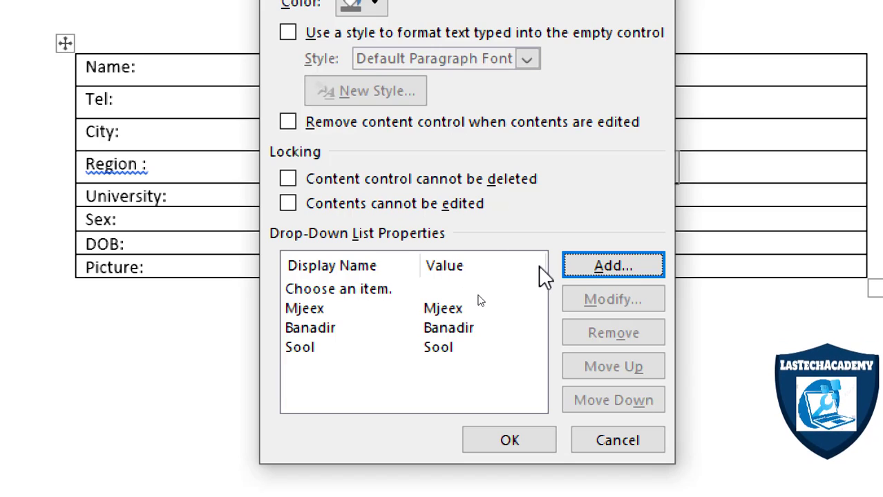
pyautogui.click(584, 268)
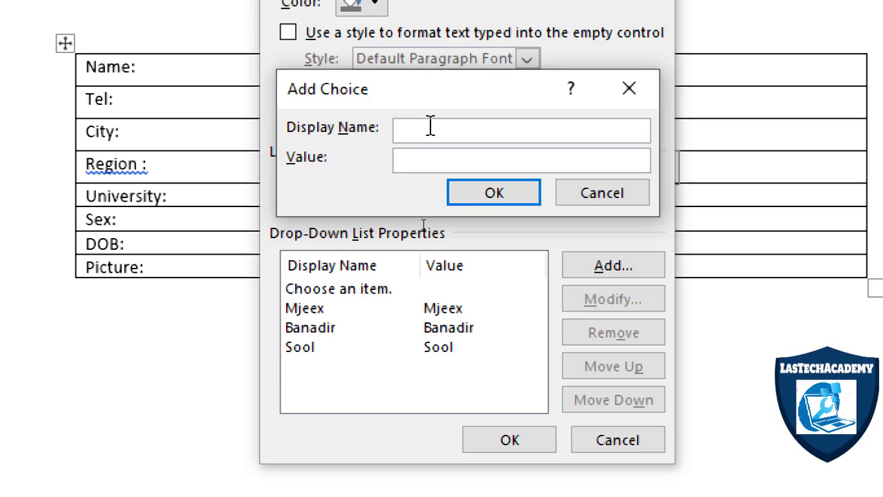
pyautogui.write('Mudug')
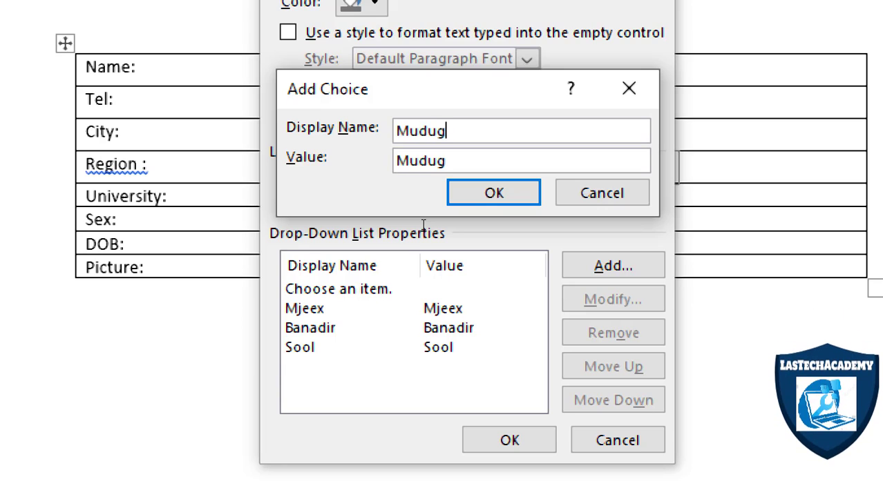
pyautogui.click(516, 198)
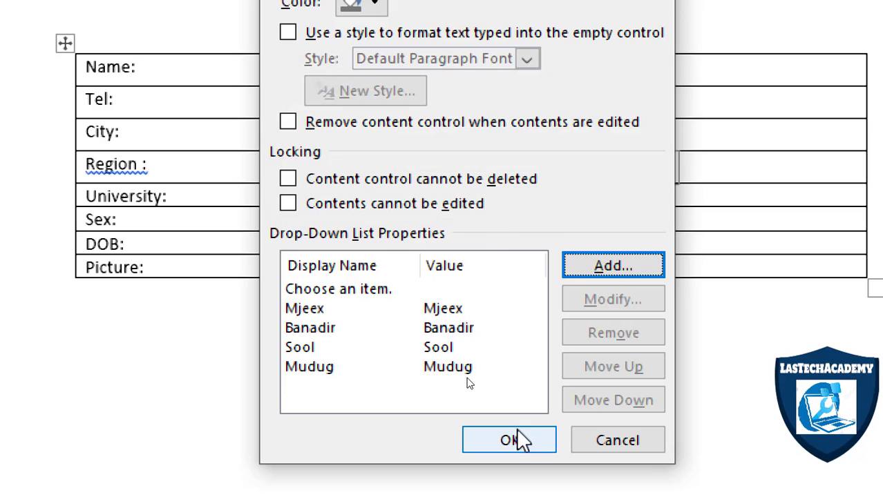
# Add the choice "Nugaal" to the Region list and apply the combo box properties.
pyautogui.click(595, 266)
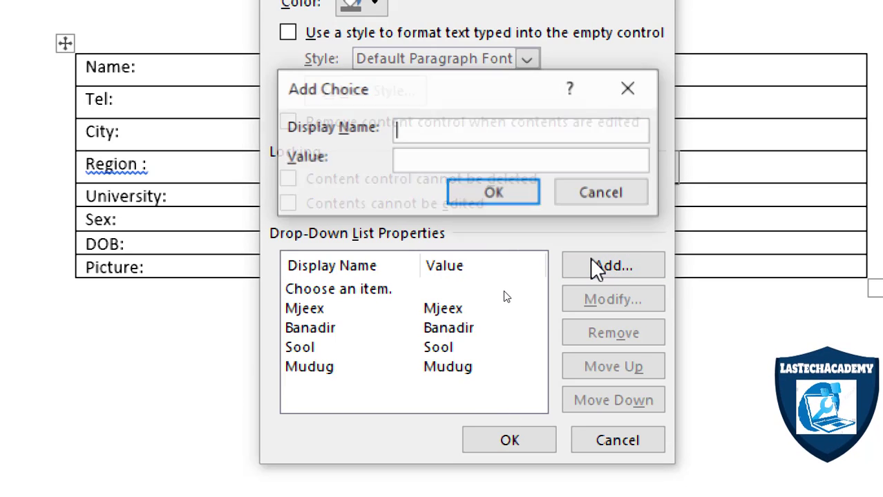
pyautogui.write('n')
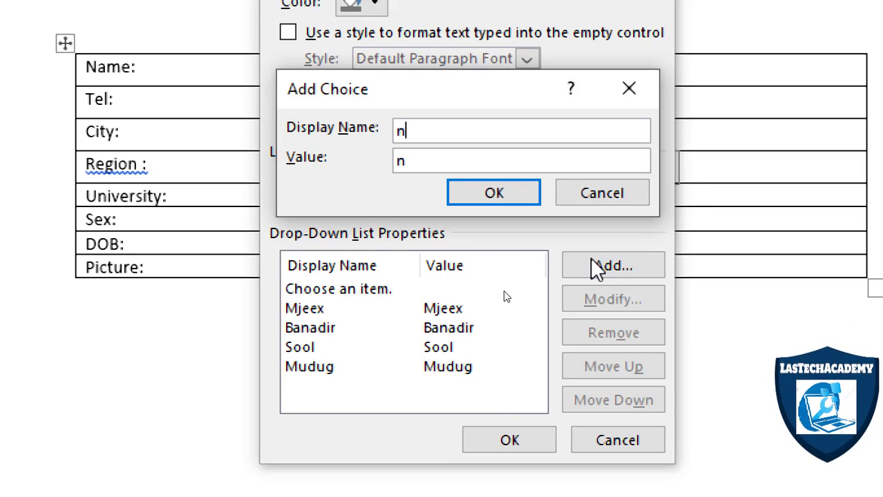
pyautogui.moveTo(486, 135); pyautogui.dragTo(357, 124)
pyautogui.write('n')
pyautogui.moveTo(467, 130); pyautogui.dragTo(382, 132)
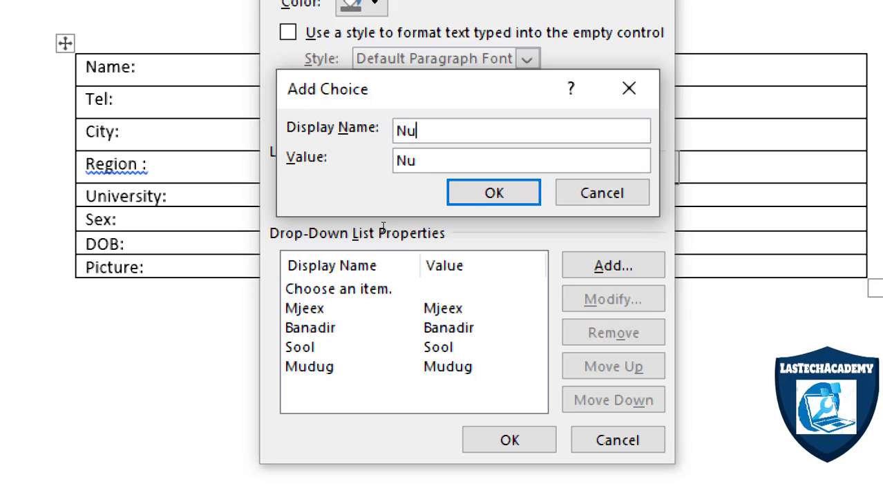
pyautogui.write('Nugaal')
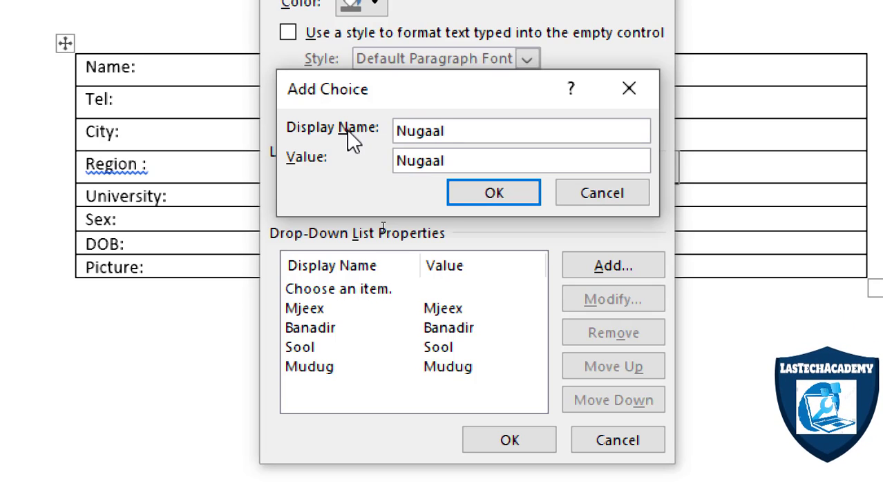
pyautogui.click(457, 191)
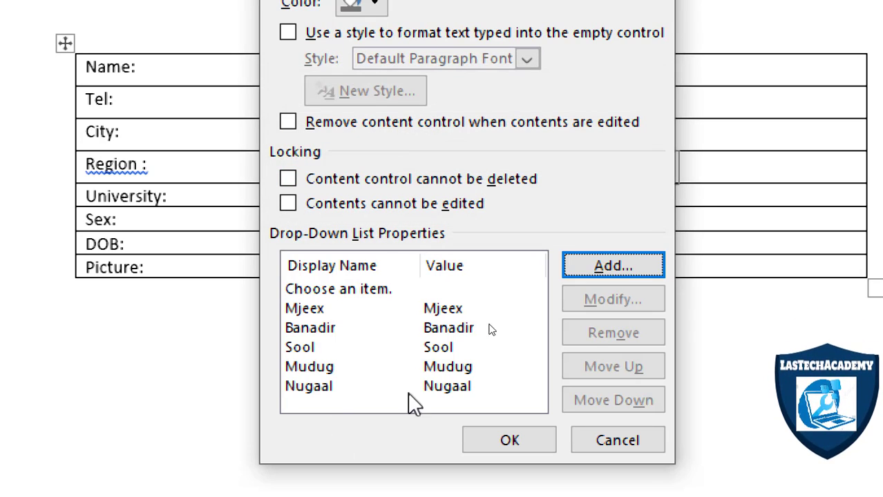
pyautogui.click(544, 440)
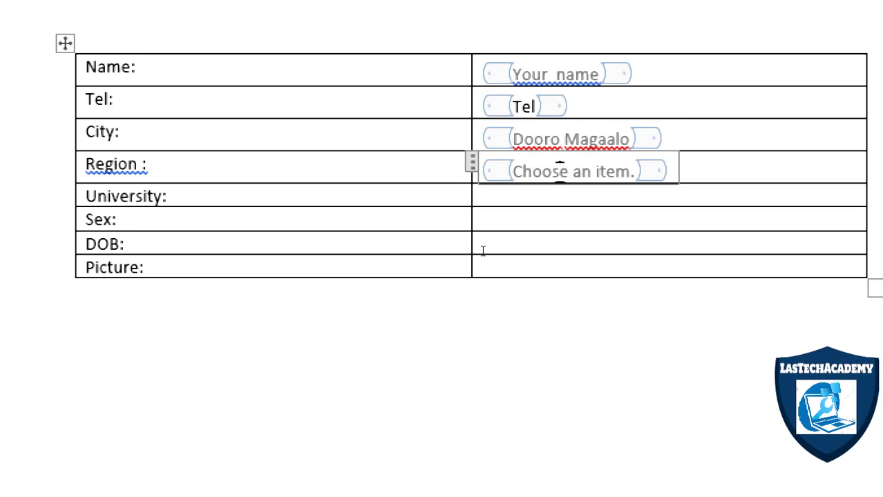
# Insert two check box content controls in the right cell of the University row, preceded by the labels "Haa" and "Maya".
pyautogui.click(515, 202)
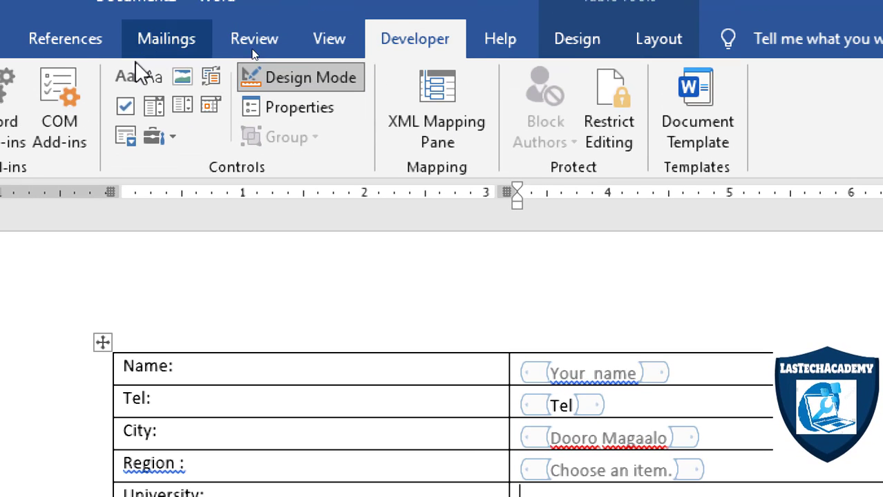
pyautogui.click(122, 108)
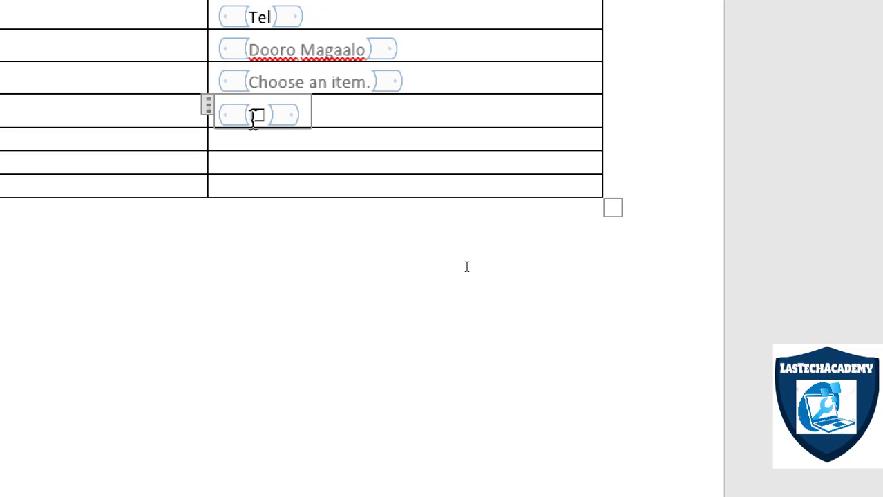
pyautogui.press('Left')
pyautogui.write('H')
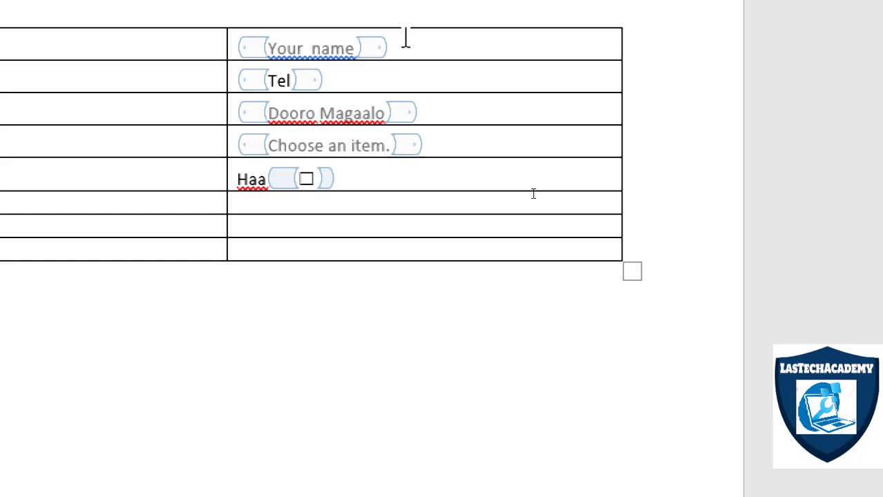
pyautogui.click(405, 39)
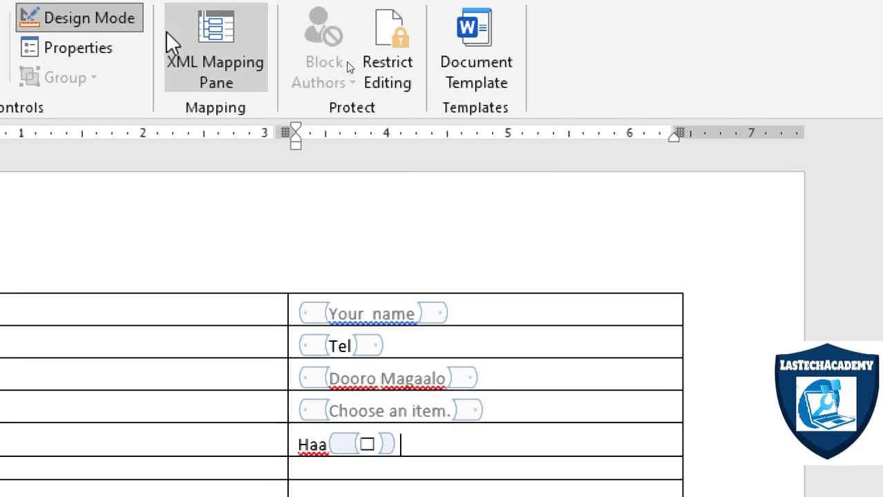
pyautogui.click(154, 47)
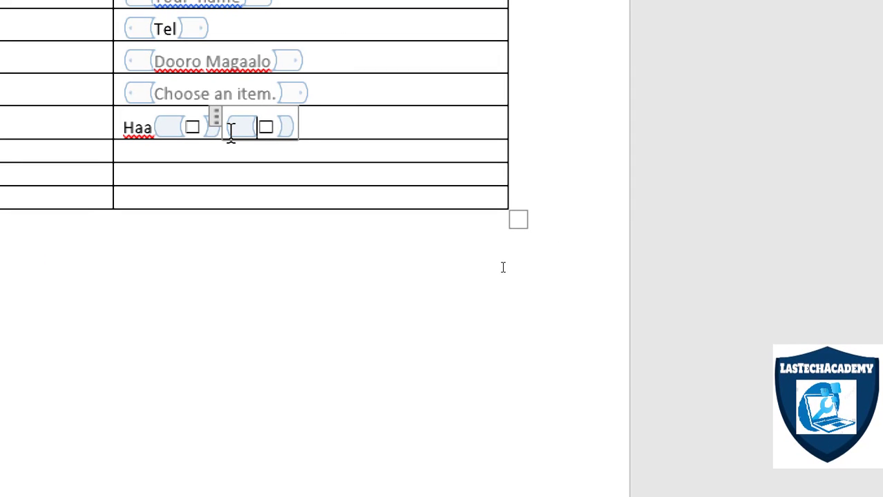
pyautogui.click(231, 133)
pyautogui.write('Maya')
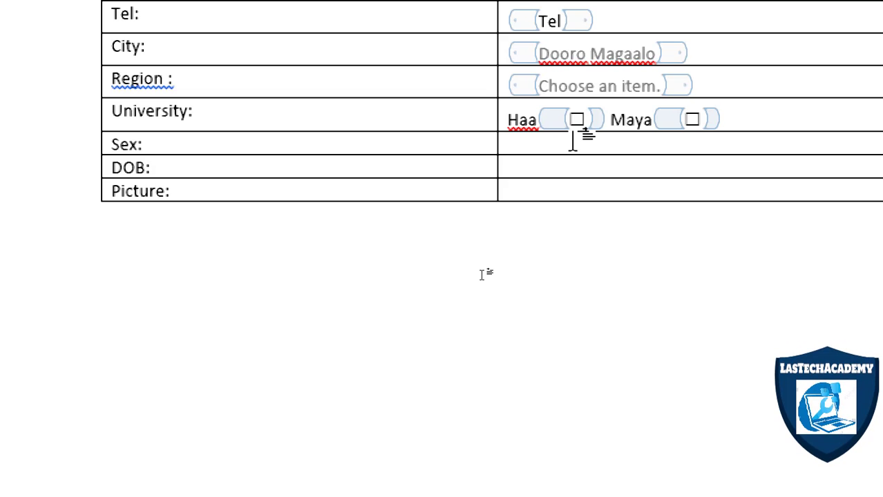
# Fill the right cell of the Sex row with the labels "Male" and "Female", each followed by a check box content control.
pyautogui.write('Male')
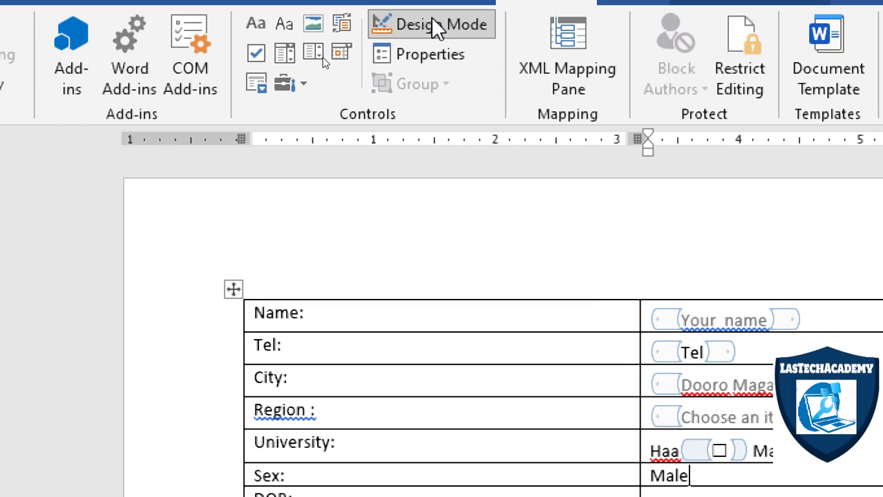
pyautogui.click(255, 55)
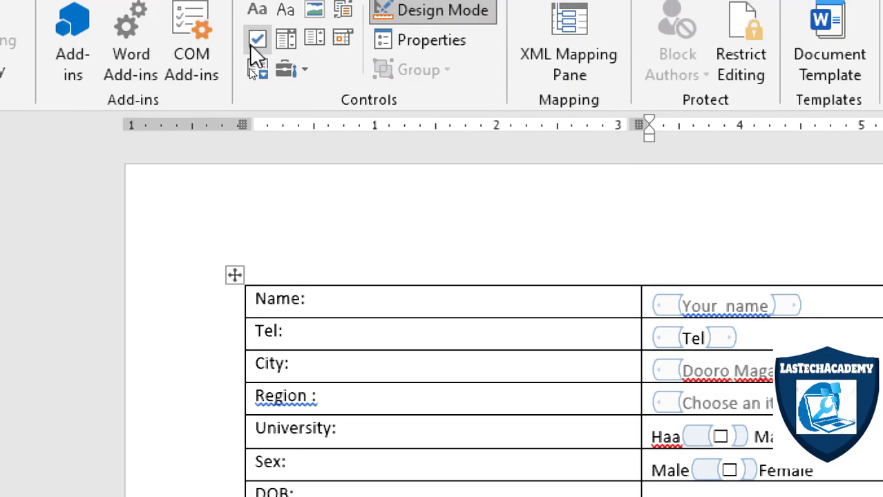
pyautogui.click(253, 42)
# Insert a date picker content control in the right cell of the DOB row with the placeholder text "Dooro Taariikh".
pyautogui.click(715, 496)
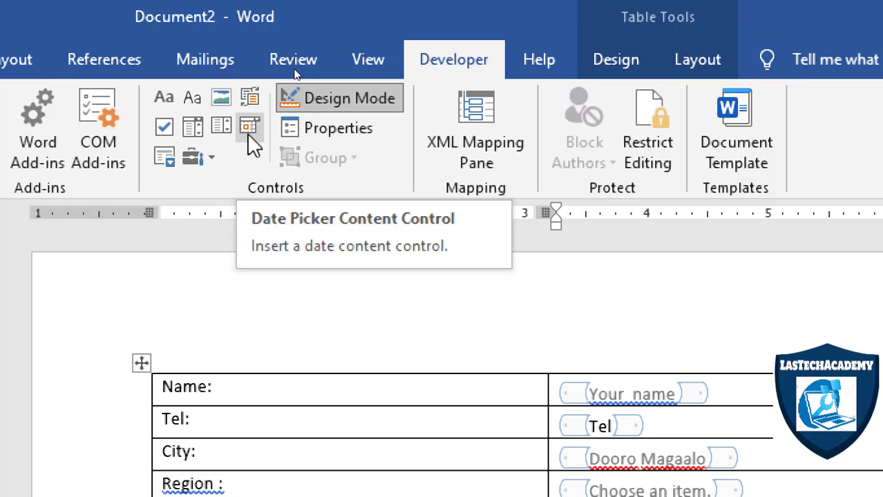
pyautogui.click(247, 133)
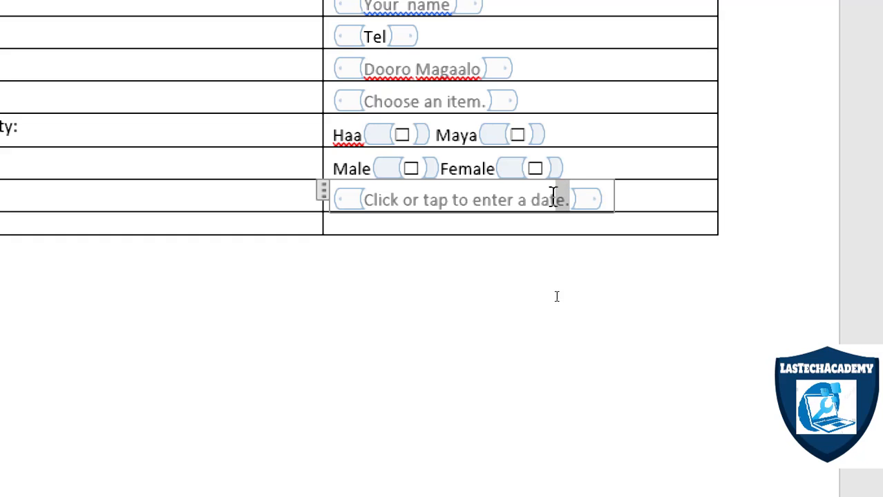
pyautogui.click(438, 201)
pyautogui.write('Doo')
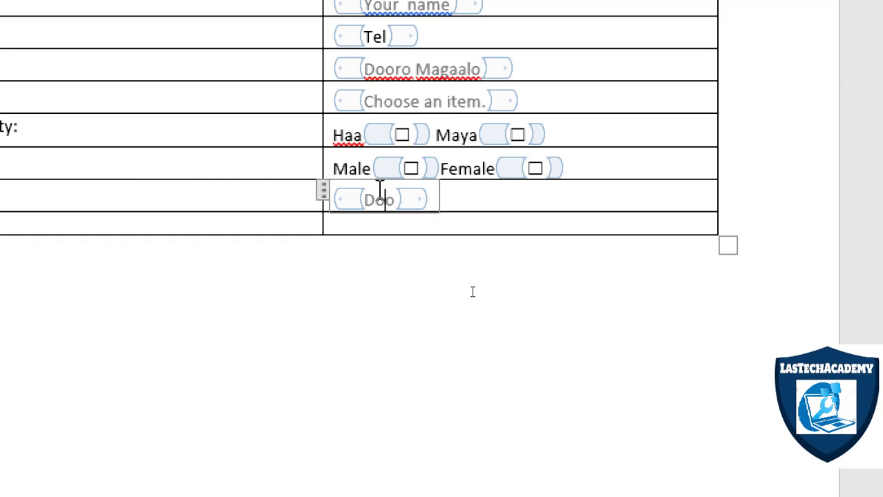
pyautogui.write('ro Taariikh')
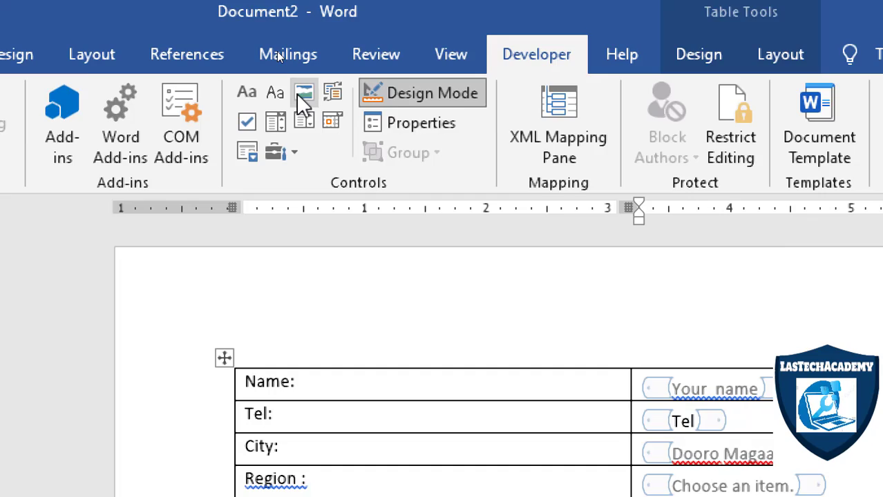
# Insert a picture content control in the right cell of the Picture row and turn off Design Mode.
pyautogui.click(299, 95)
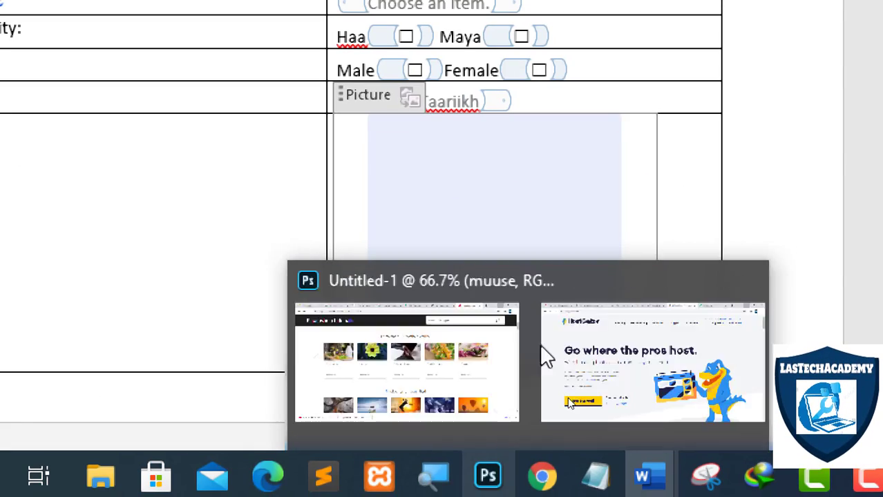
pyautogui.click(753, 242)
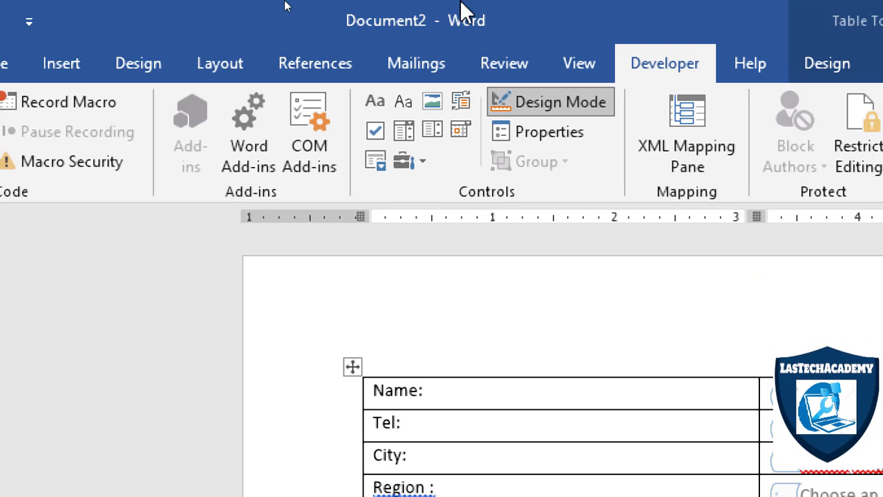
pyautogui.click(552, 103)
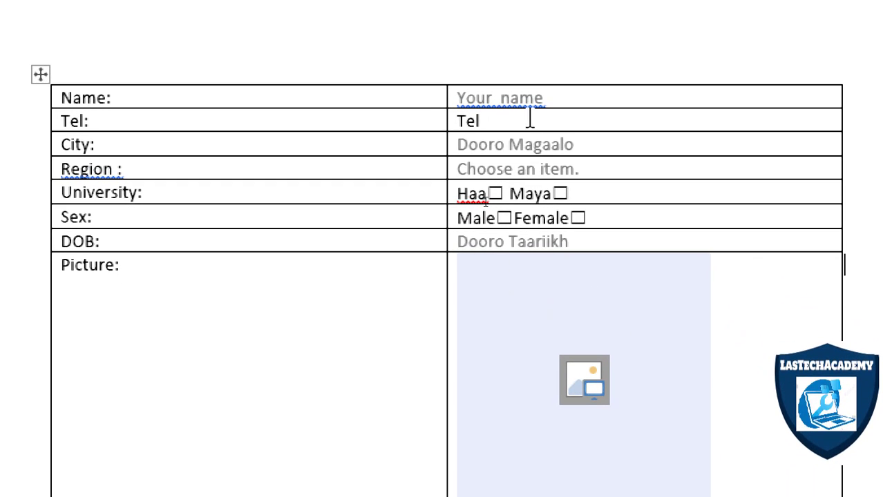
# Fill in the person's name in the Name row and the phone number in the Tel row.
pyautogui.click(529, 95)
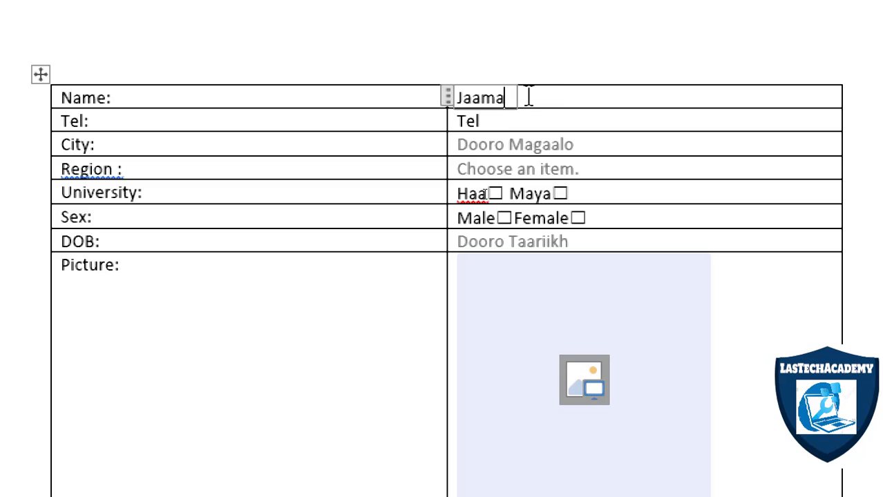
pyautogui.write('c')
pyautogui.press('Tab')
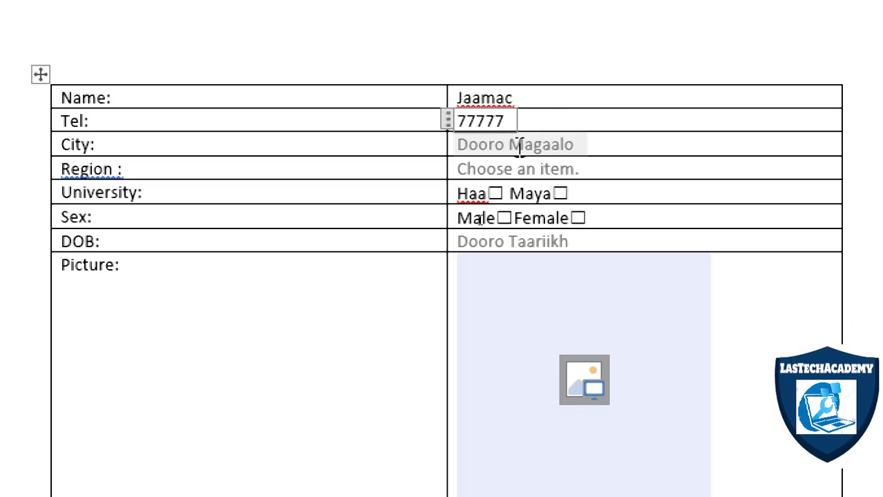
# Choose Garowe from the City list and Mjeex from the Region list.
pyautogui.click(596, 144)
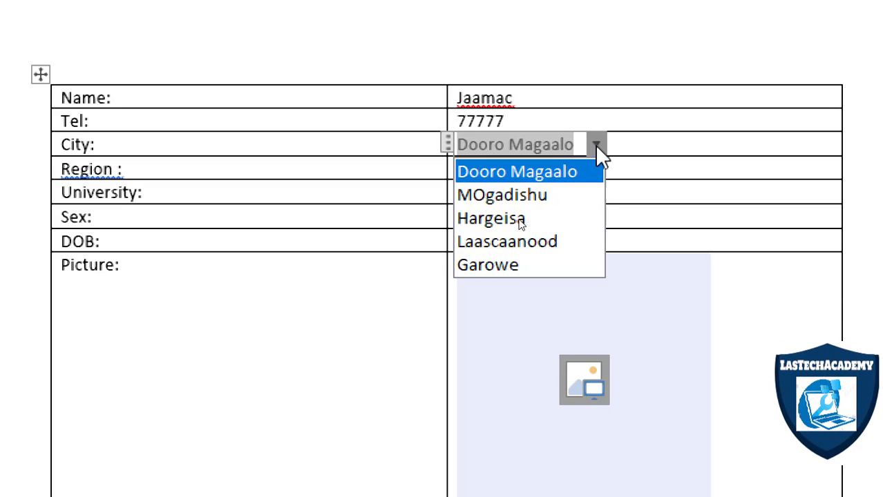
pyautogui.click(547, 261)
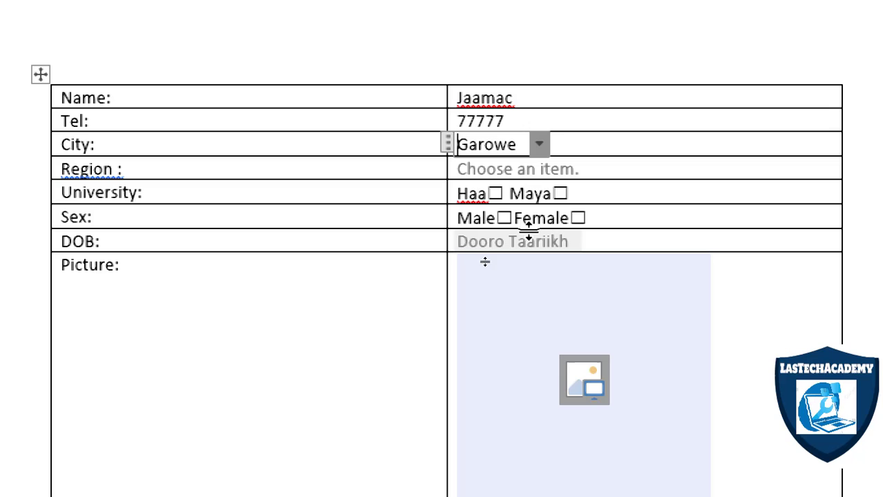
pyautogui.click(524, 168)
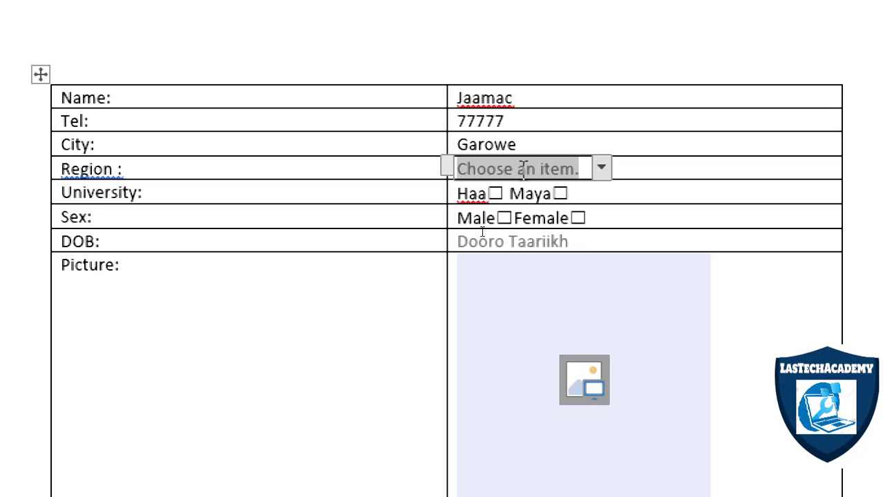
pyautogui.click(603, 170)
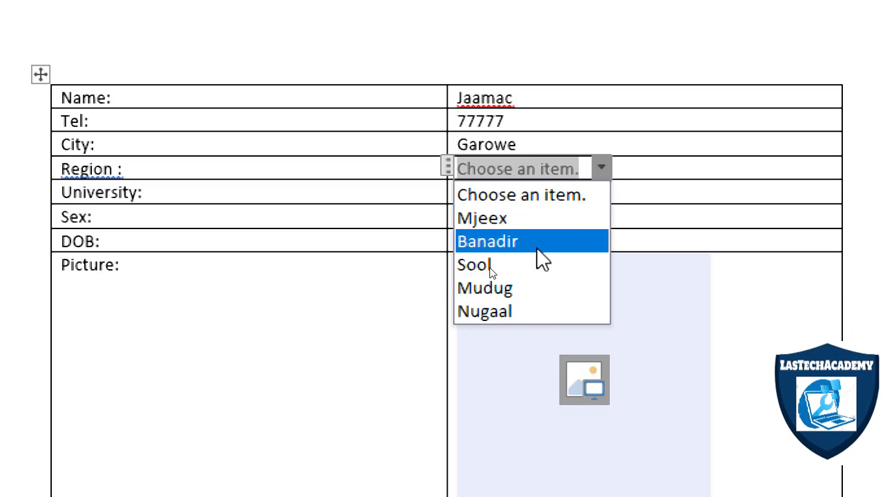
pyautogui.click(542, 228)
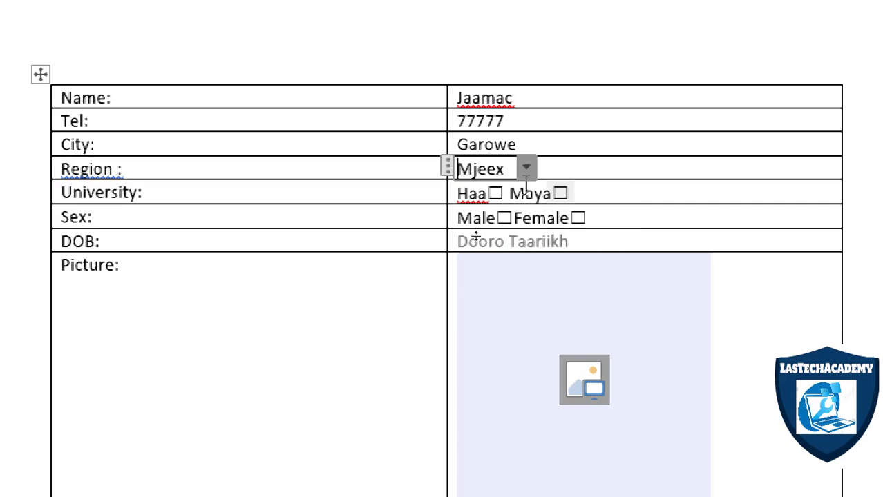
# Tick the Haa check box in the University row and the Male check box in the Sex row.
pyautogui.click(496, 193)
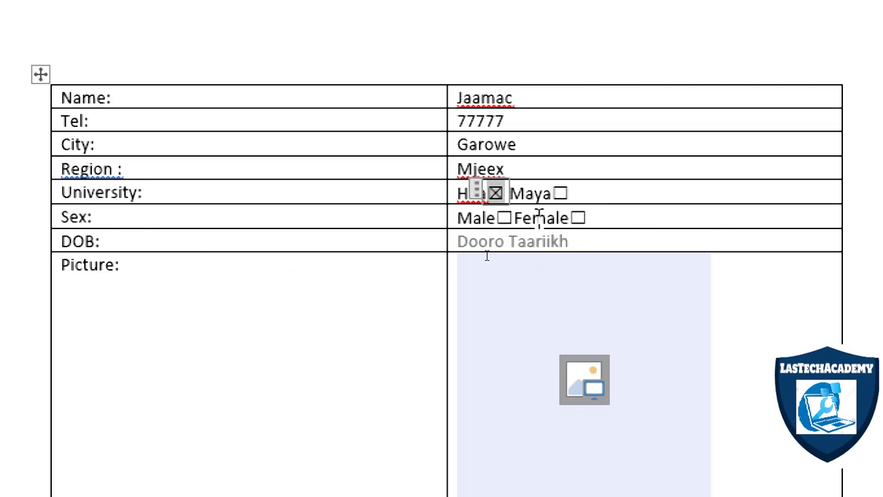
pyautogui.click(504, 218)
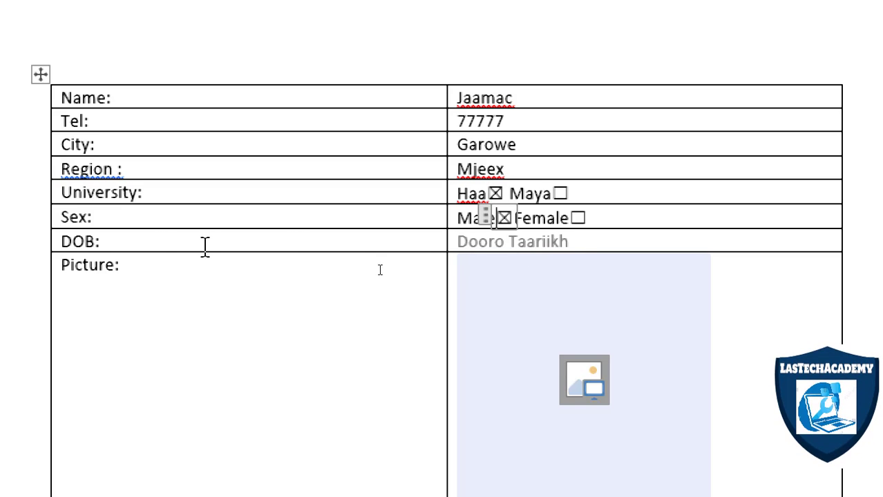
# Pick the date of birth from the calendar of the DOB row's date picker.
pyautogui.click(488, 243)
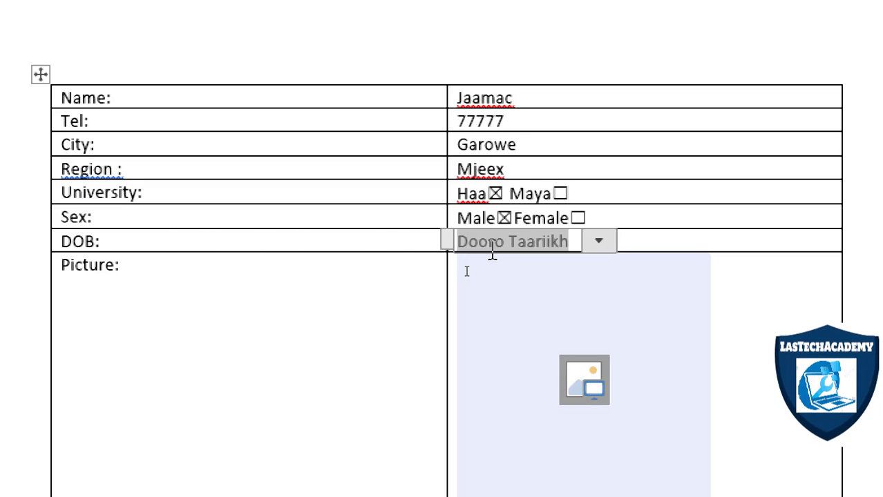
pyautogui.click(599, 244)
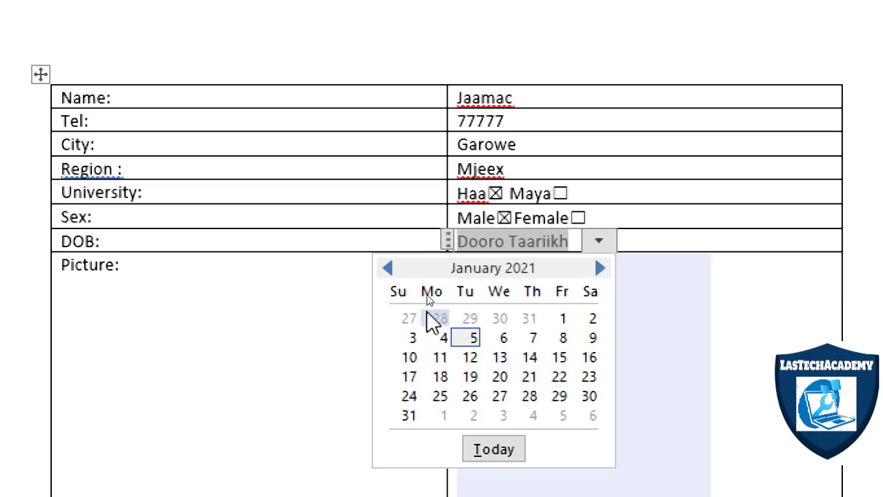
pyautogui.click(536, 396)
pyautogui.click(526, 304)
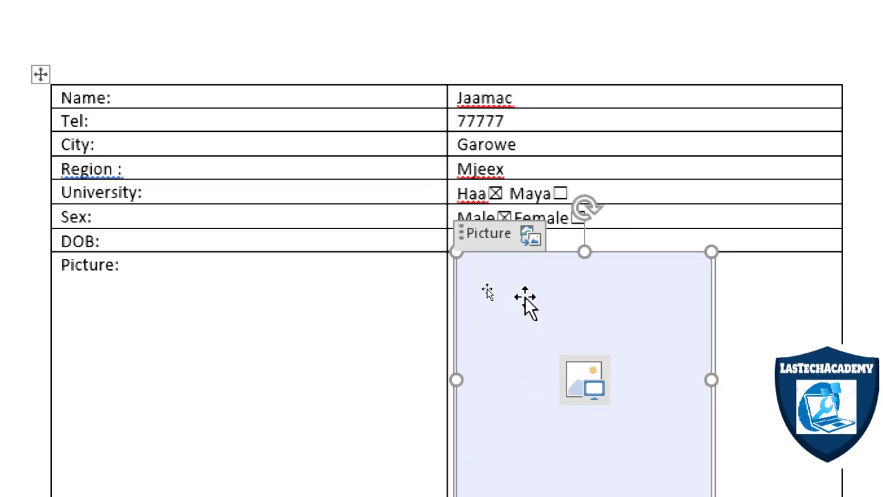
pyautogui.click(677, 215)
pyautogui.click(607, 247)
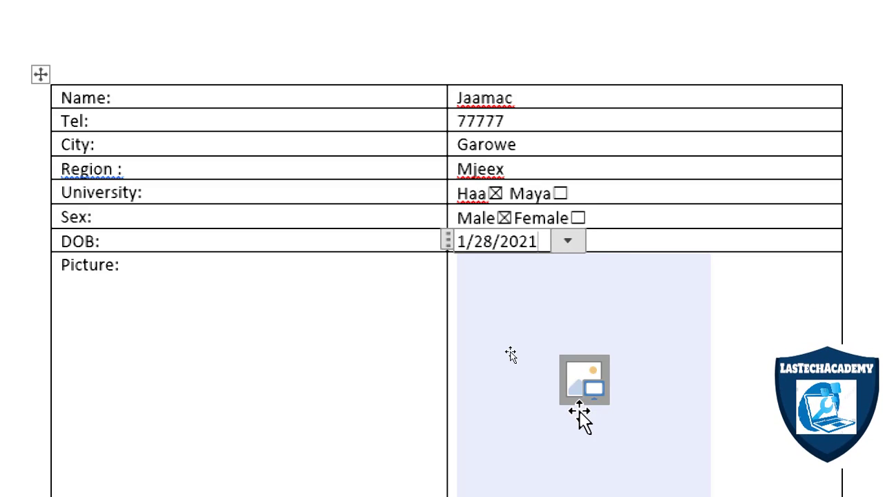
# Insert the admin image from the Pictures folder into the picture control of the Picture row.
pyautogui.click(584, 379)
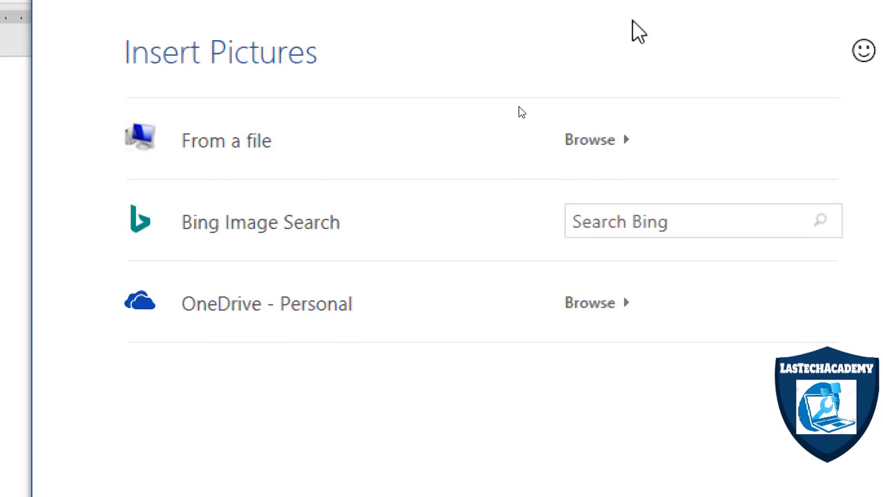
pyautogui.click(288, 163)
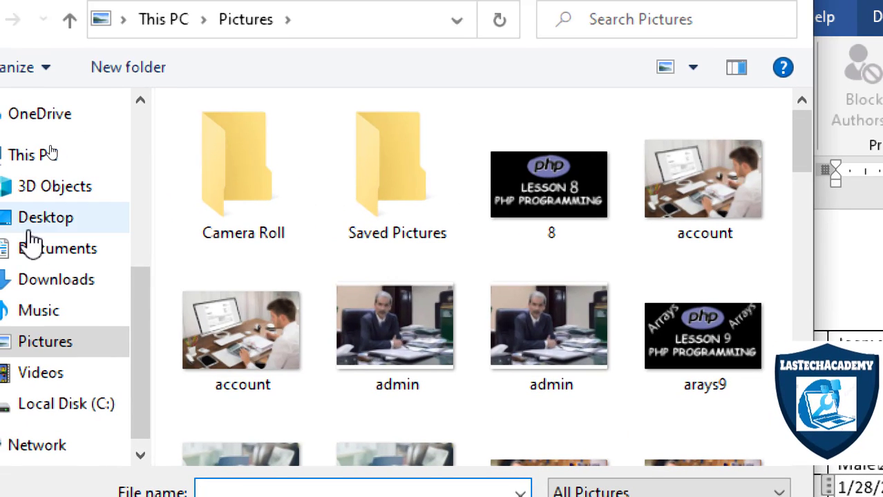
pyautogui.click(412, 334)
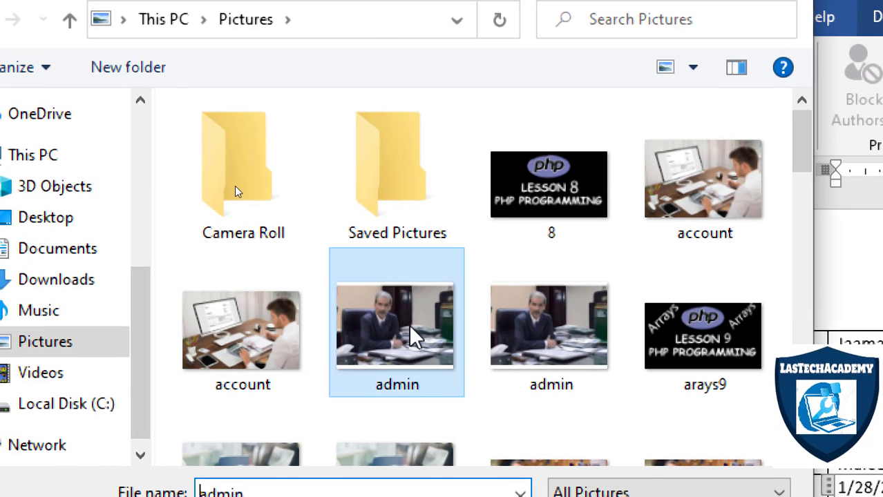
pyautogui.doubleClick(411, 335)
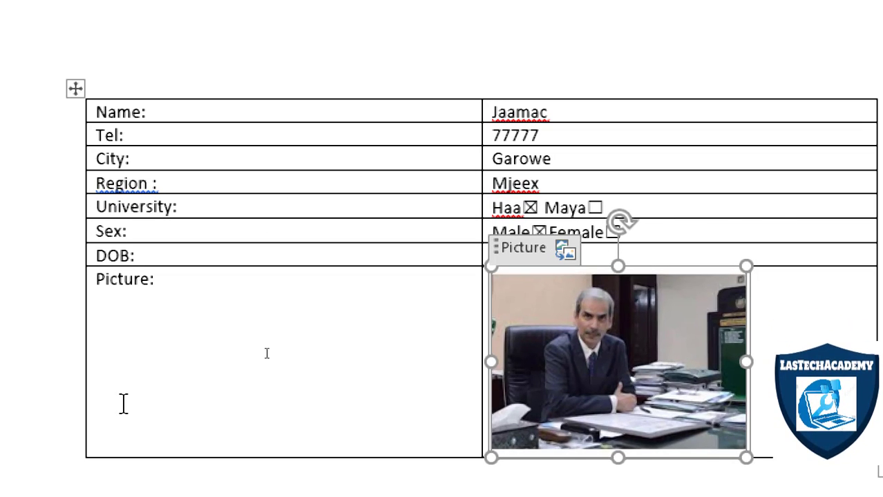
pyautogui.click(146, 476)
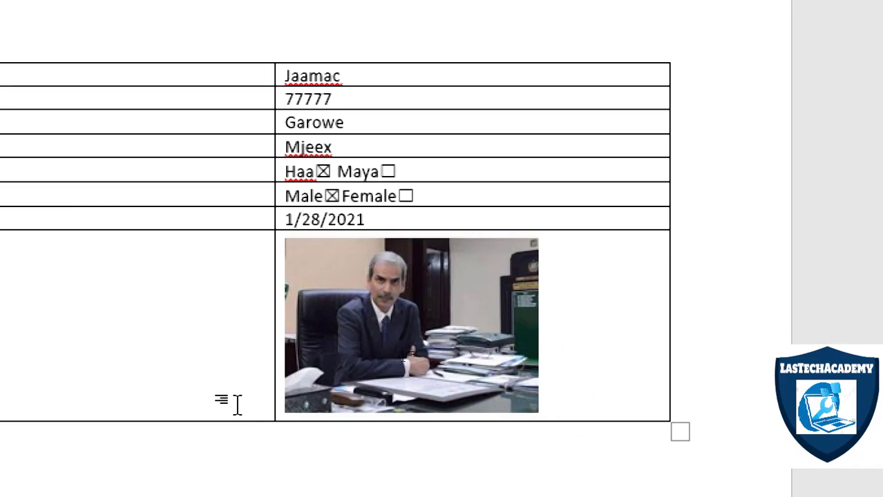